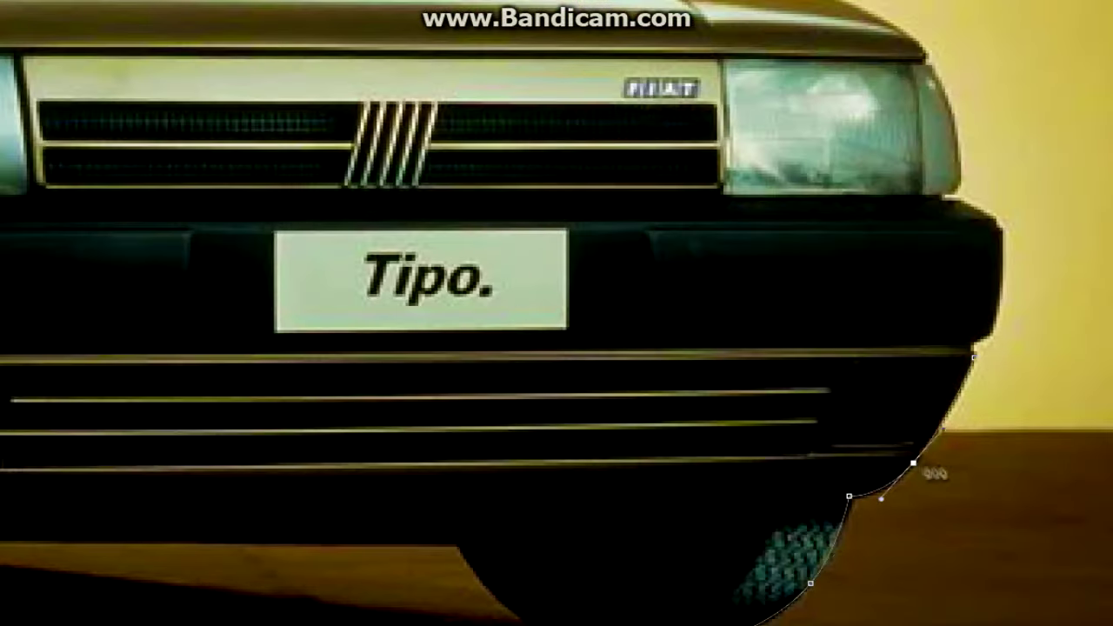
- Trace the car's outline with the Pen tool, from hood down the rear door edge
scroll(935, 474, up, 1)
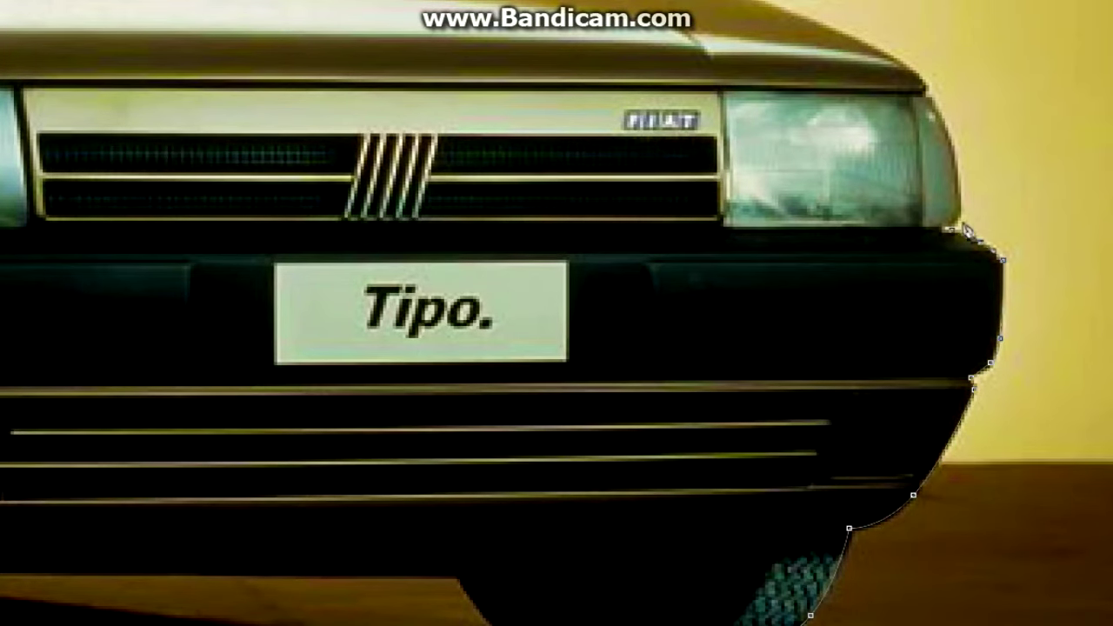
scroll(606, 122, up, 5)
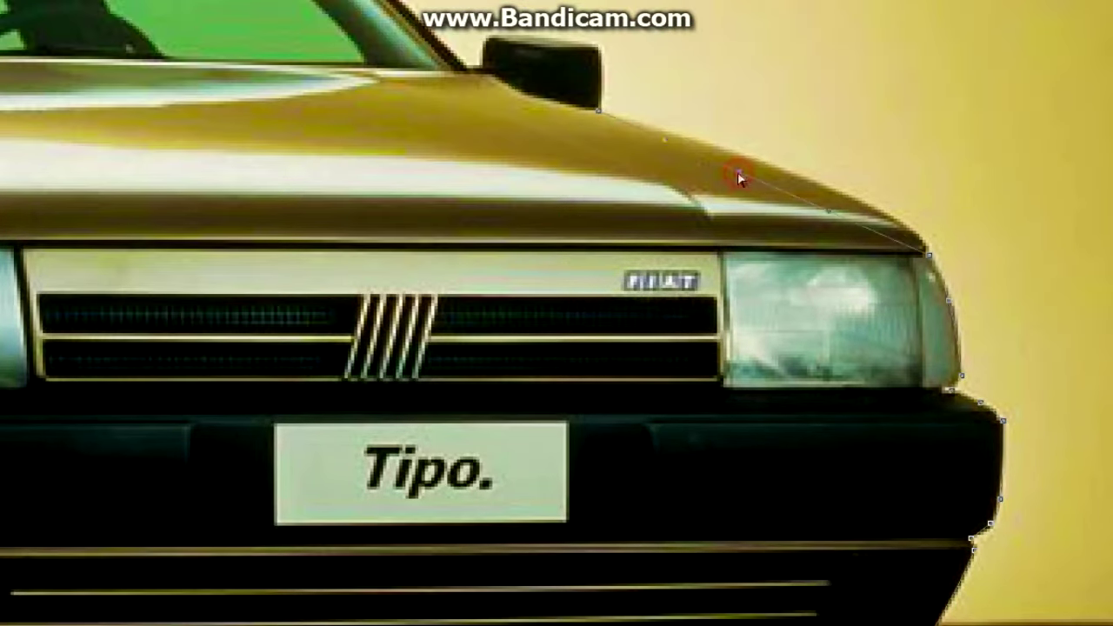
scroll(426, 148, up, 3)
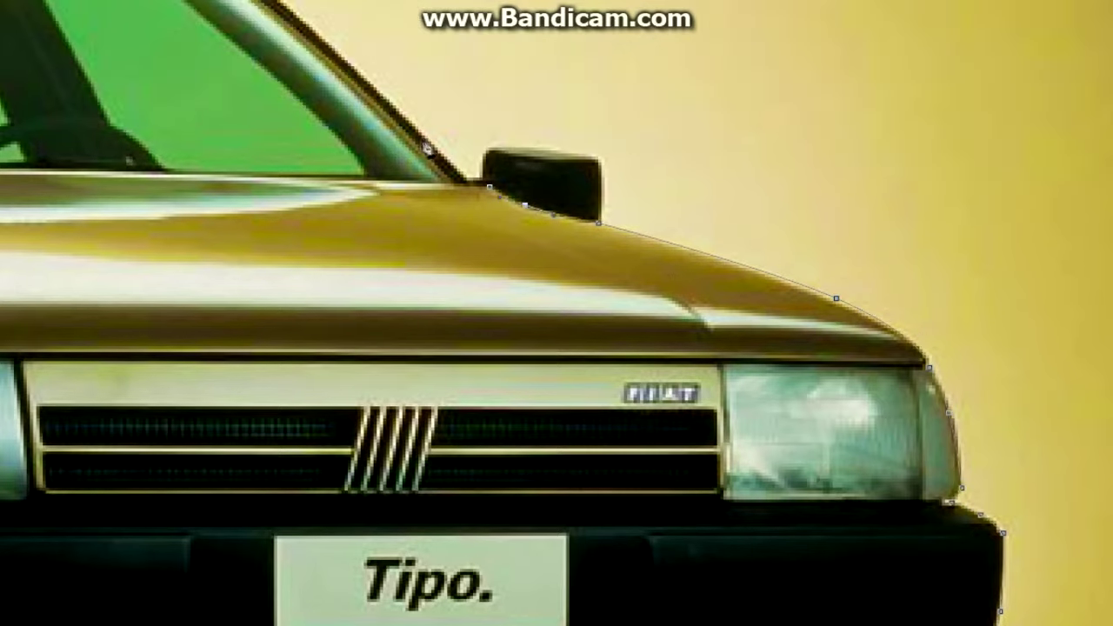
scroll(450, 161, up, 3)
scroll(505, 374, left, 8)
scroll(504, 374, up, 6)
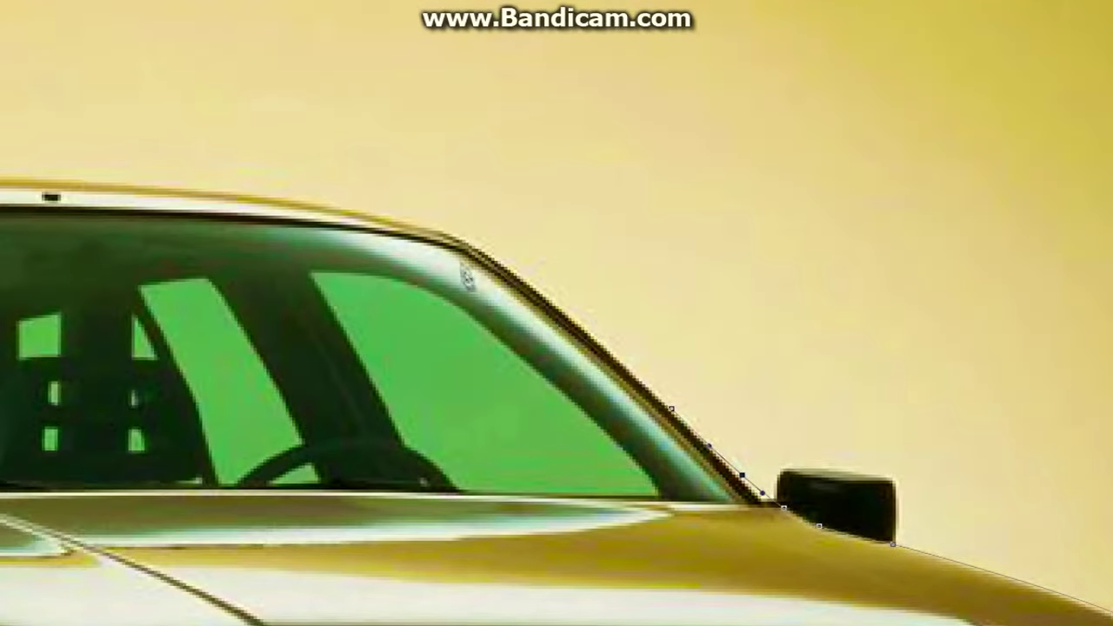
scroll(592, 347, up, 3)
scroll(530, 460, left, 8)
drag(615, 313, 730, 328)
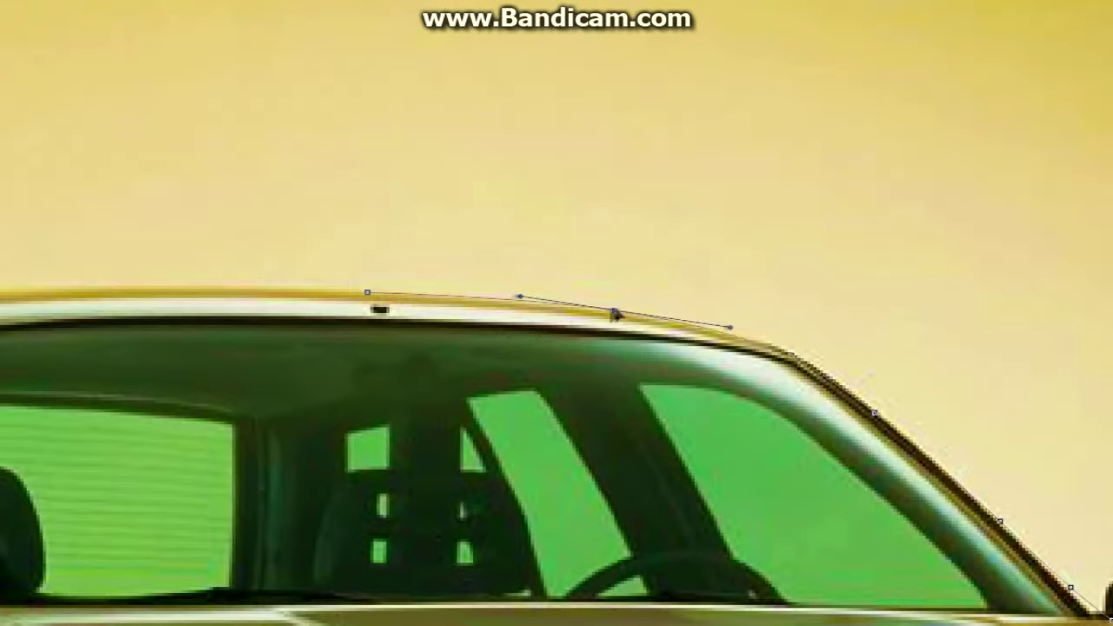
scroll(211, 295, left, 15)
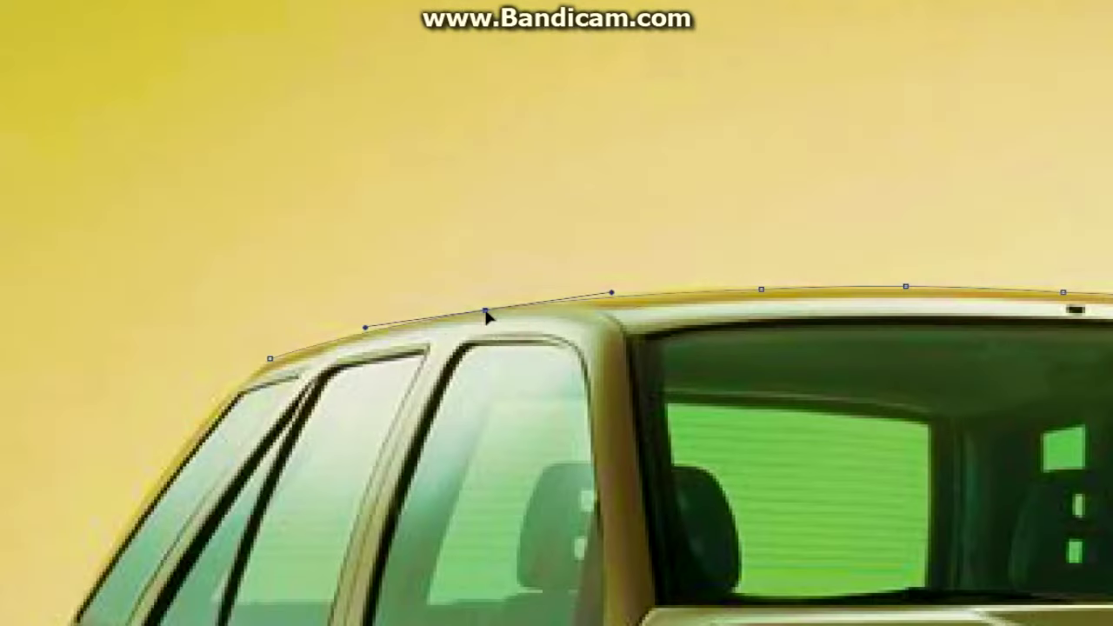
scroll(124, 427, down, 3)
scroll(556, 348, down, 6)
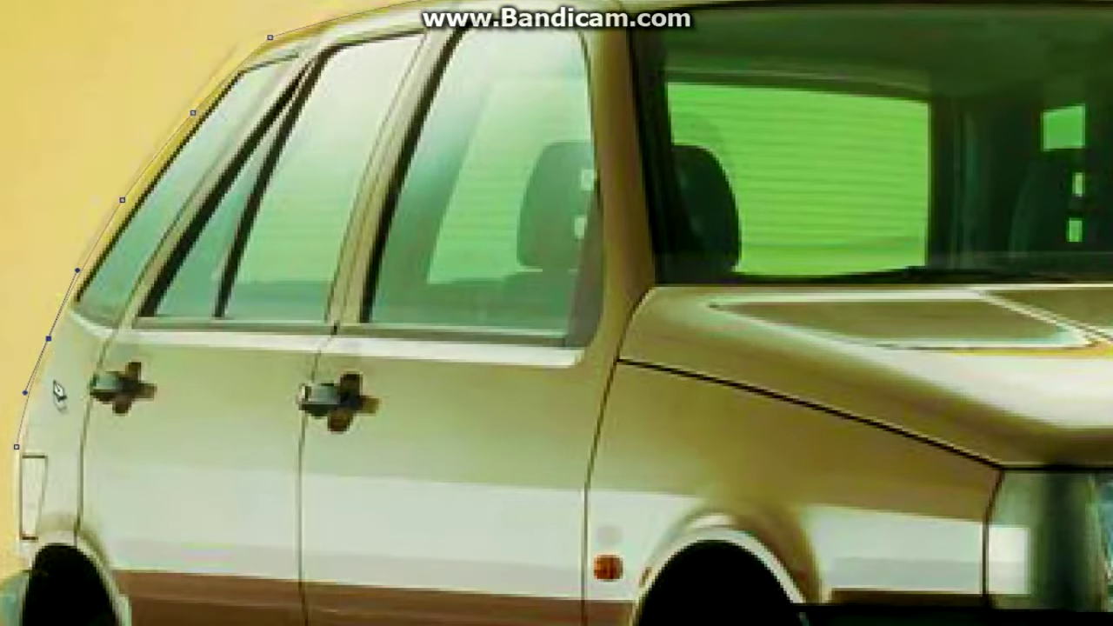
scroll(403, 275, left, 12)
scroll(403, 274, down, 7)
drag(408, 323, 403, 275)
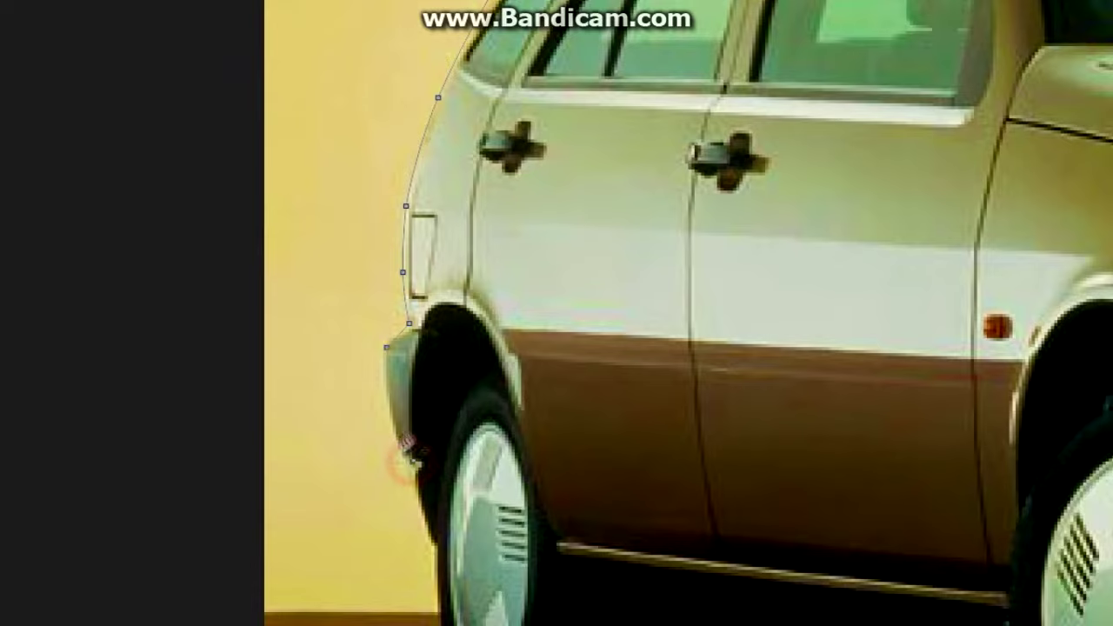
scroll(417, 465, down, 5)
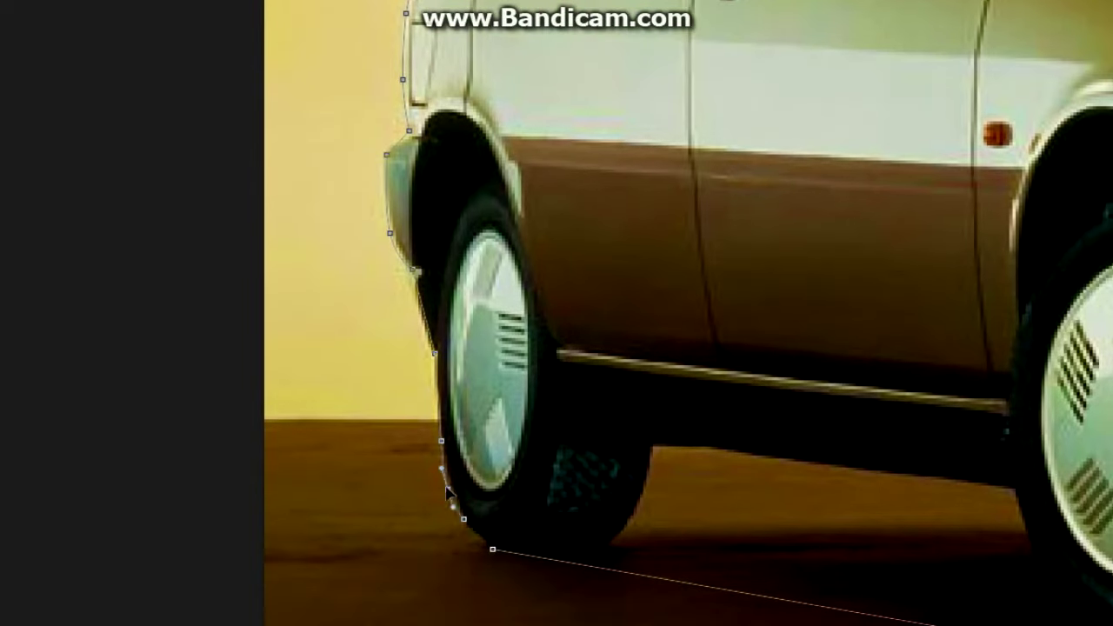
- Close the car outline path and convert it into a selection
click(490, 548)
right_click(547, 459)
click(596, 189)
key(Return)
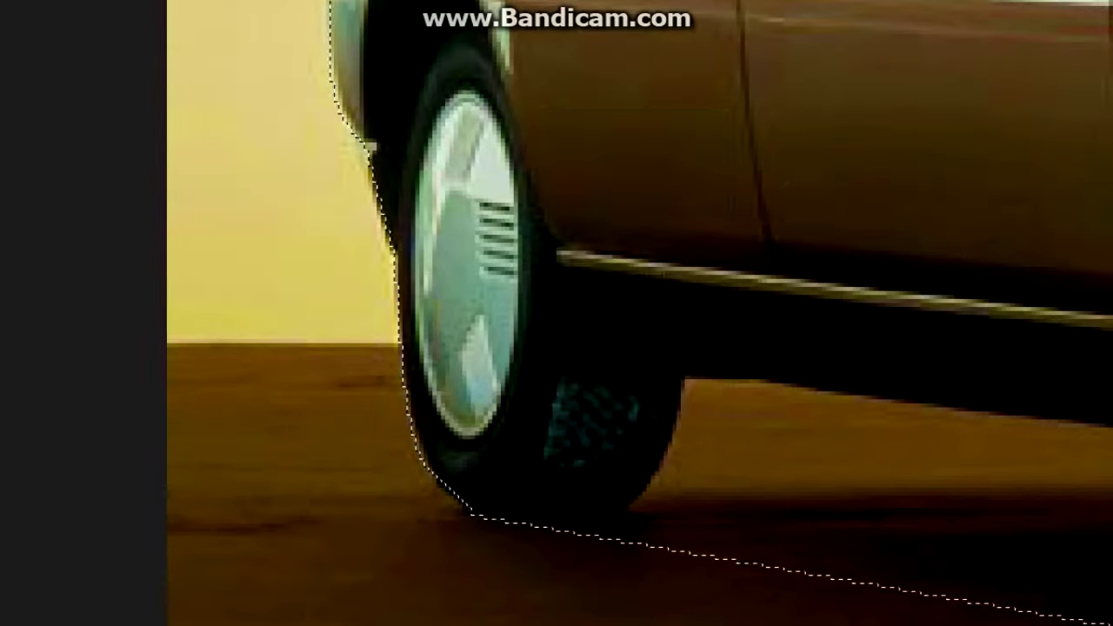
key(ctrl+0)
- Close the outline around the pasted car and nudge it slightly lower on the road
right_click(360, 304)
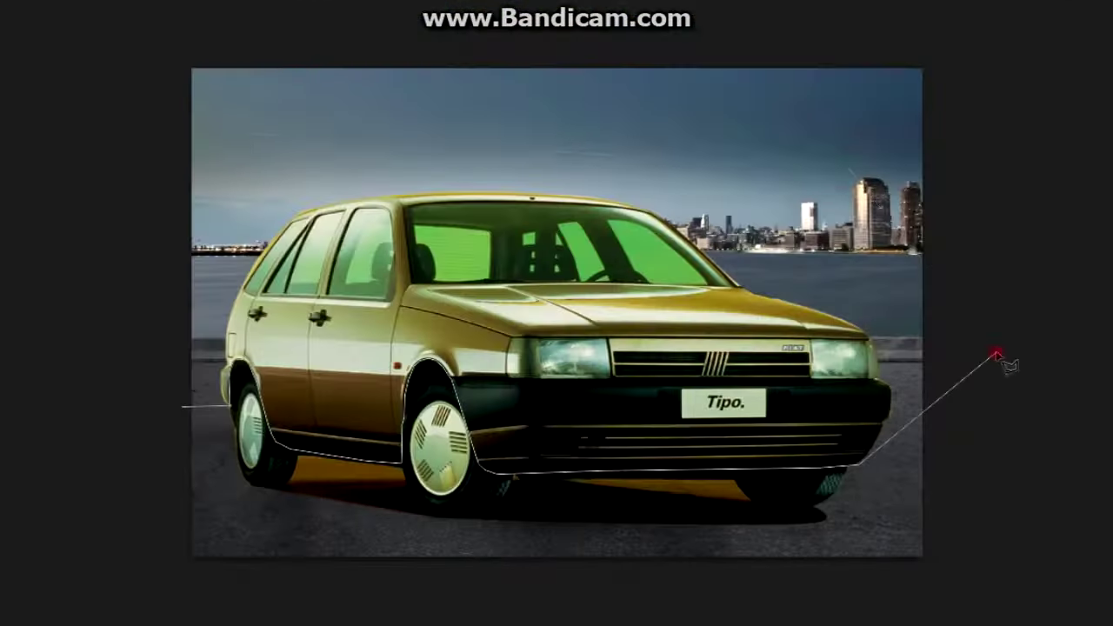
click(993, 352)
right_click(456, 331)
click(514, 522)
drag(842, 228, 842, 252)
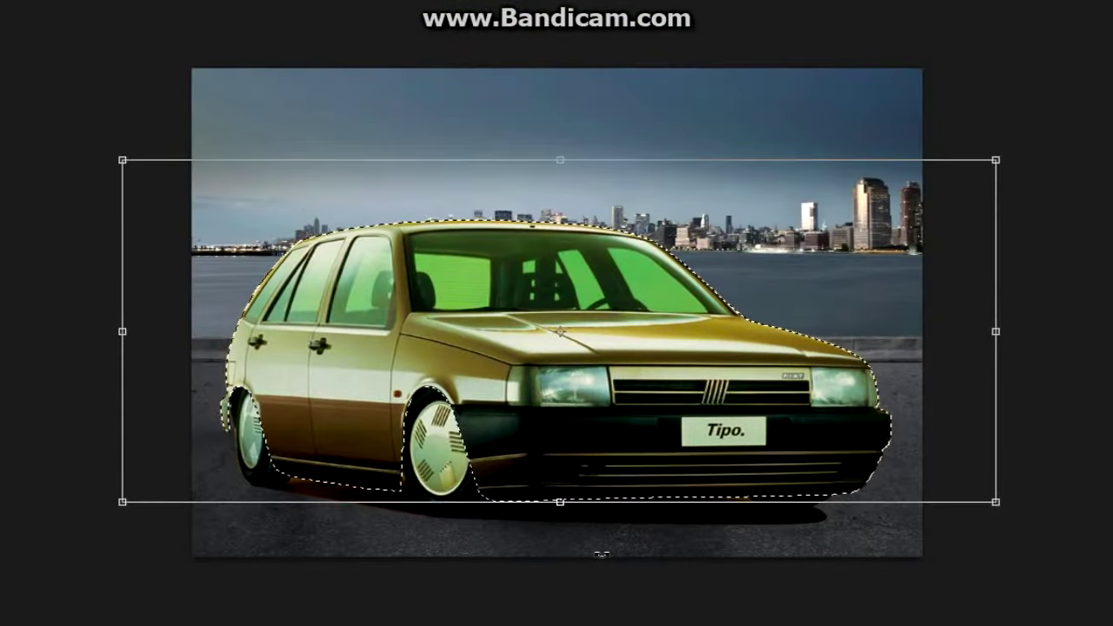
key(Return)
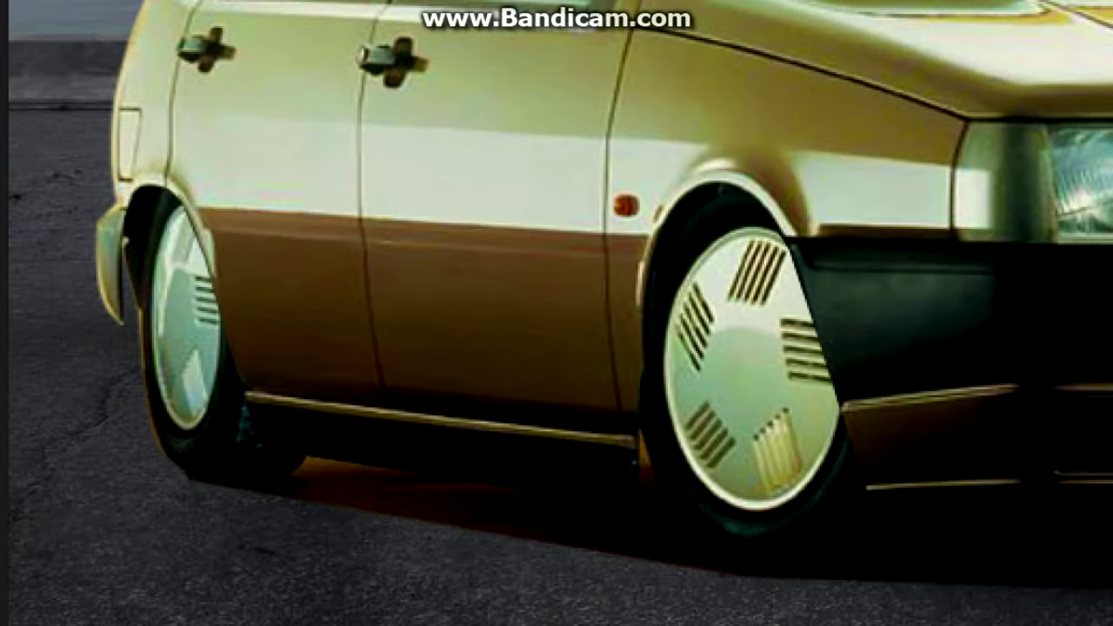
- Fit an elliptical selection to the rear wheel and paint it solid black
drag(228, 451, 240, 484)
right_click(240, 353)
click(287, 246)
drag(117, 149, 103, 179)
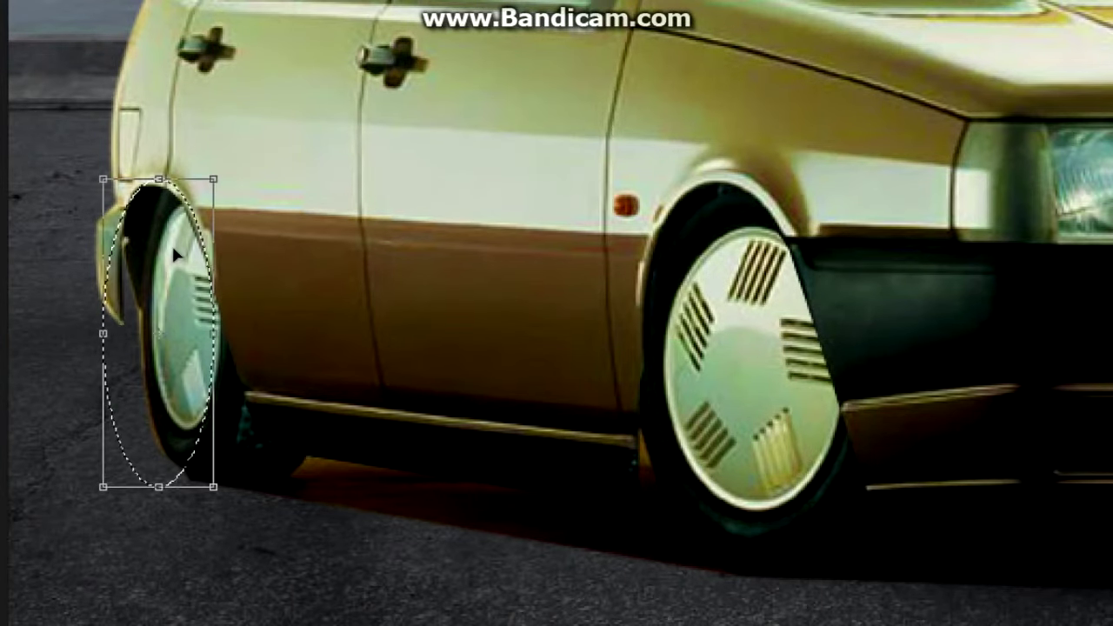
key(Return)
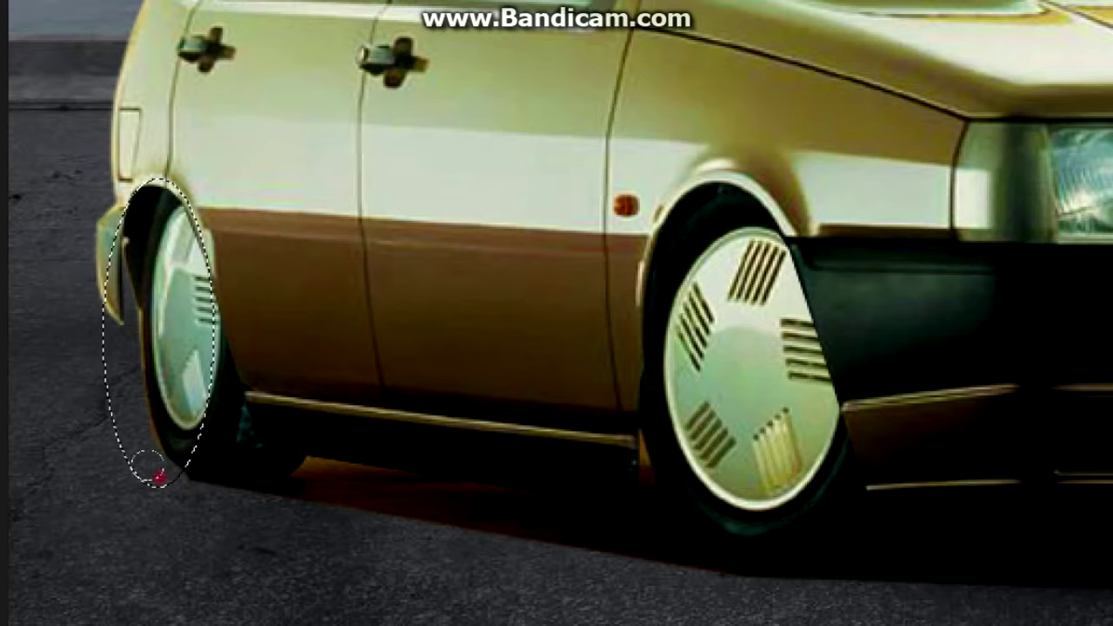
drag(154, 467, 204, 374)
drag(156, 200, 131, 460)
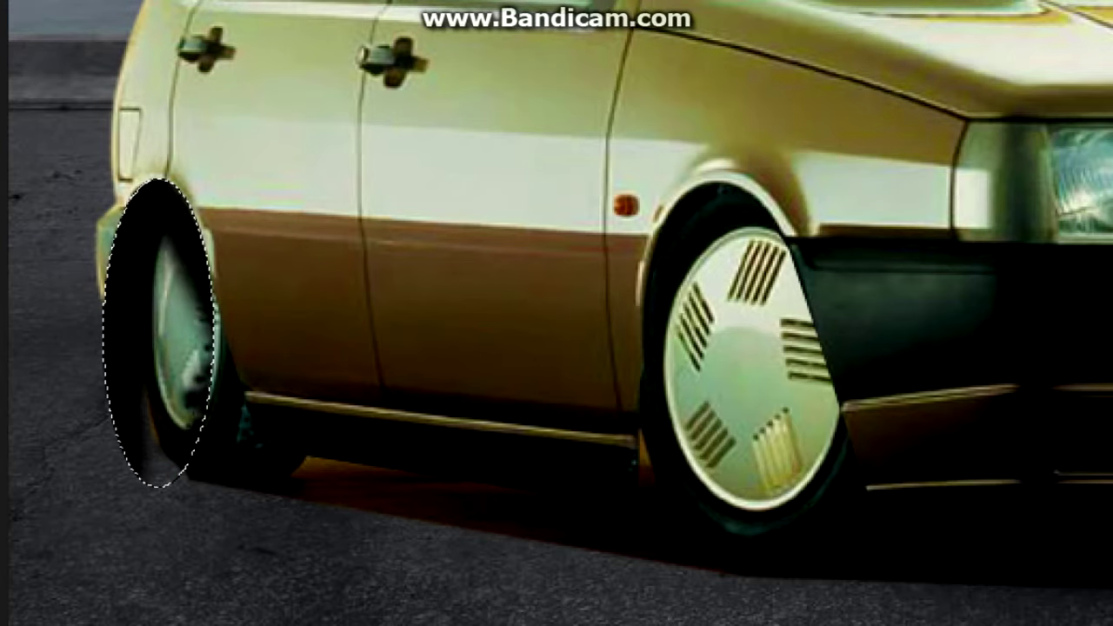
drag(187, 252, 161, 443)
key(ctrl+d)
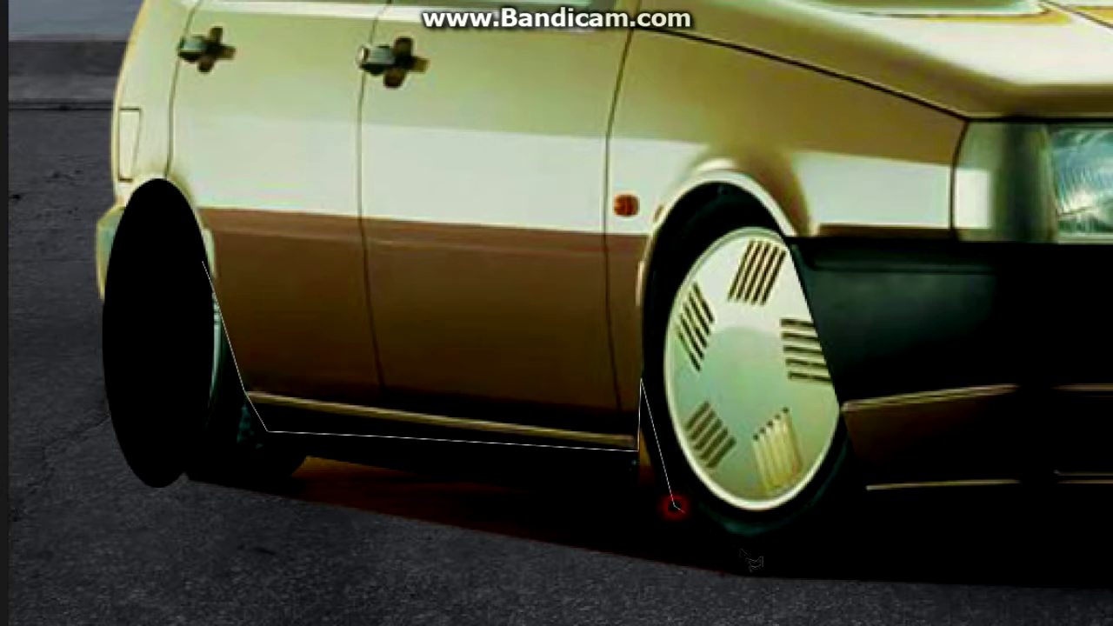
- Outline the area under the car's side and paint the shadow black
click(157, 485)
click(202, 265)
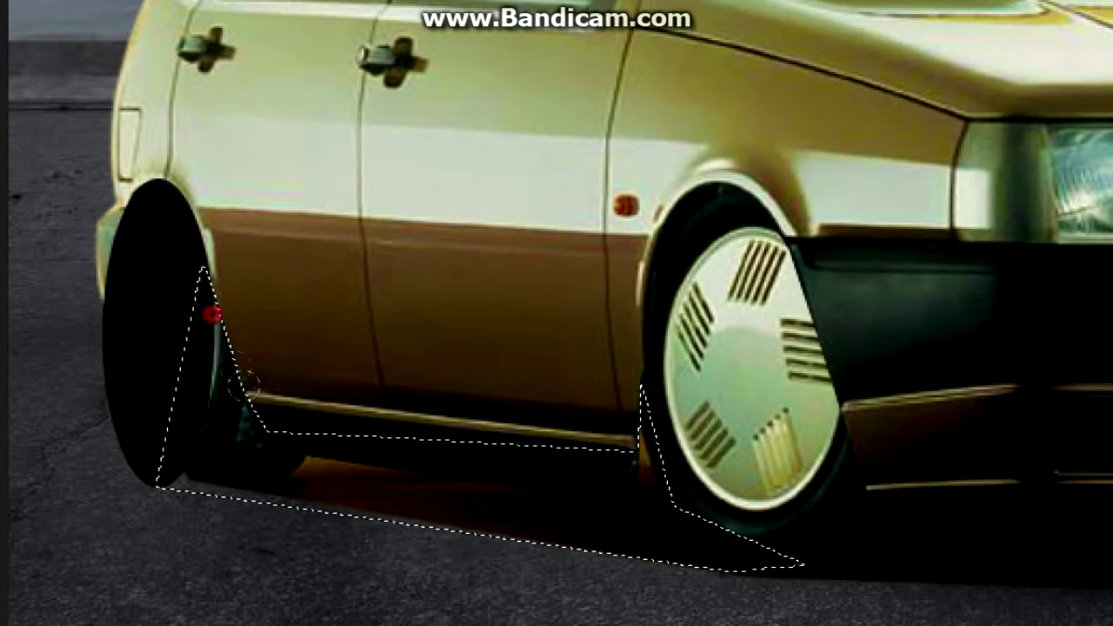
drag(439, 494, 765, 527)
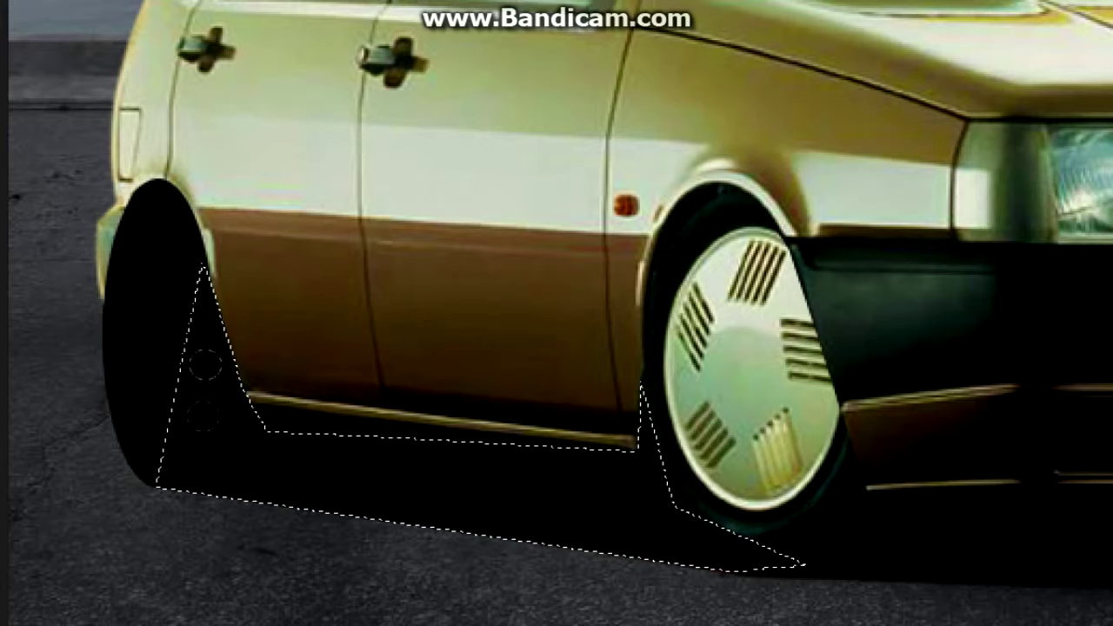
key(ctrl+d)
- Fit an ellipse to the front wheel and paint it solid black
drag(652, 168, 832, 572)
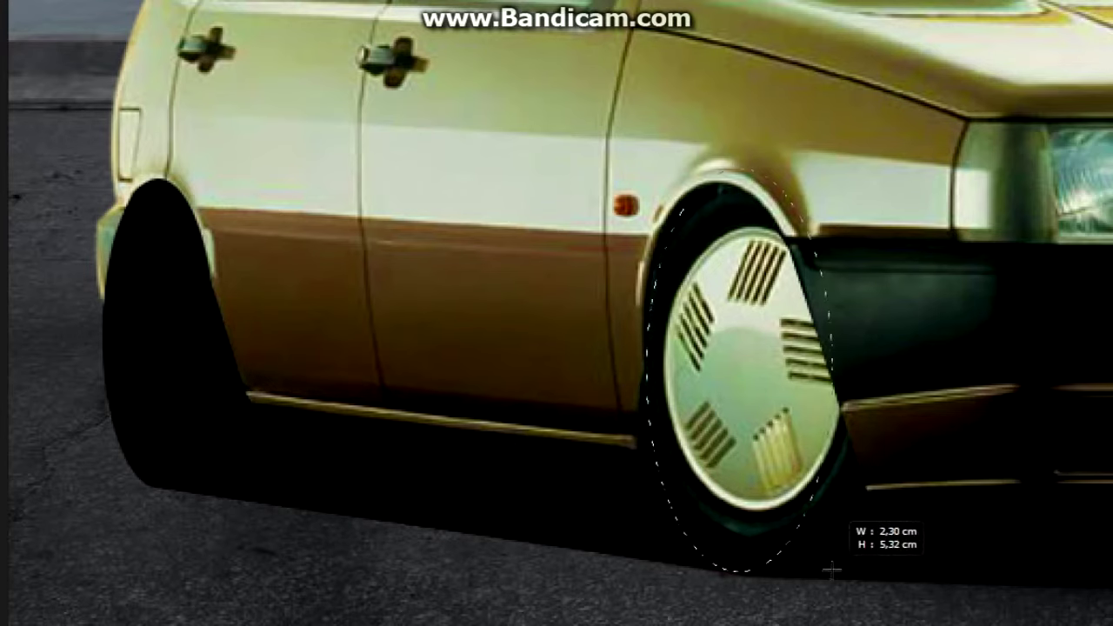
drag(646, 370, 634, 369)
drag(832, 372, 814, 372)
drag(729, 168, 725, 183)
key(Return)
mouse_move(670, 261)
mouse_down()
mouse_move(678, 417)
mouse_move(748, 522)
mouse_move(783, 331)
mouse_move(711, 266)
mouse_move(787, 256)
mouse_up()
right_click(418, 144)
click(469, 156)
- Outline the front side panel along the bumper's lower edge, then deselect it
scroll(787, 171, down, 1)
drag(880, 439, 202, 444)
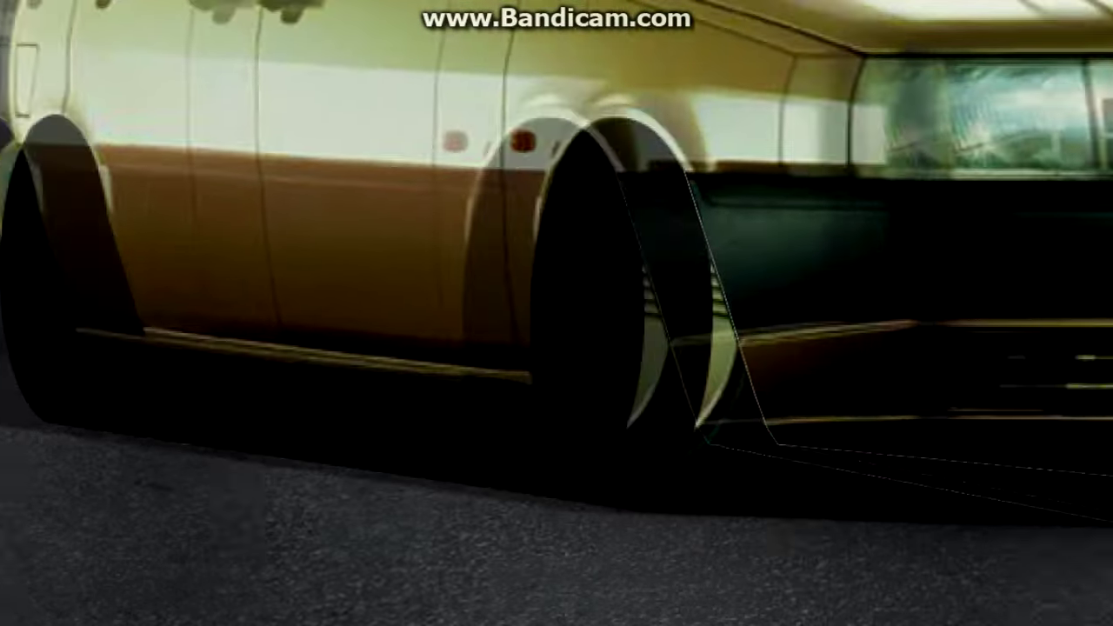
click(824, 453)
click(287, 478)
click(78, 496)
click(64, 461)
click(100, 174)
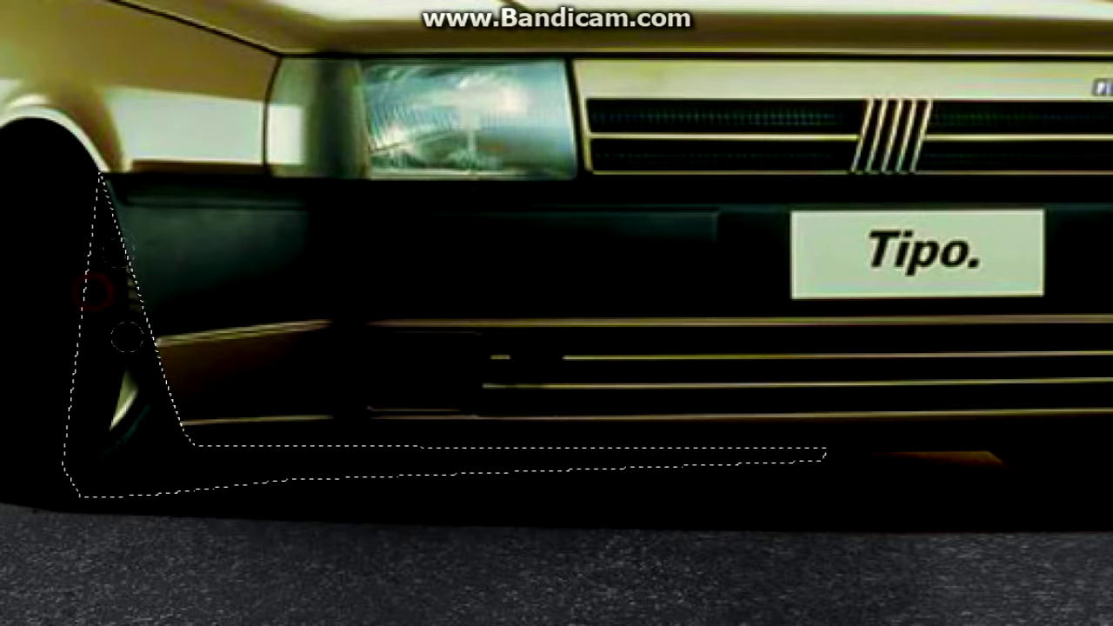
right_click(431, 146)
click(470, 157)
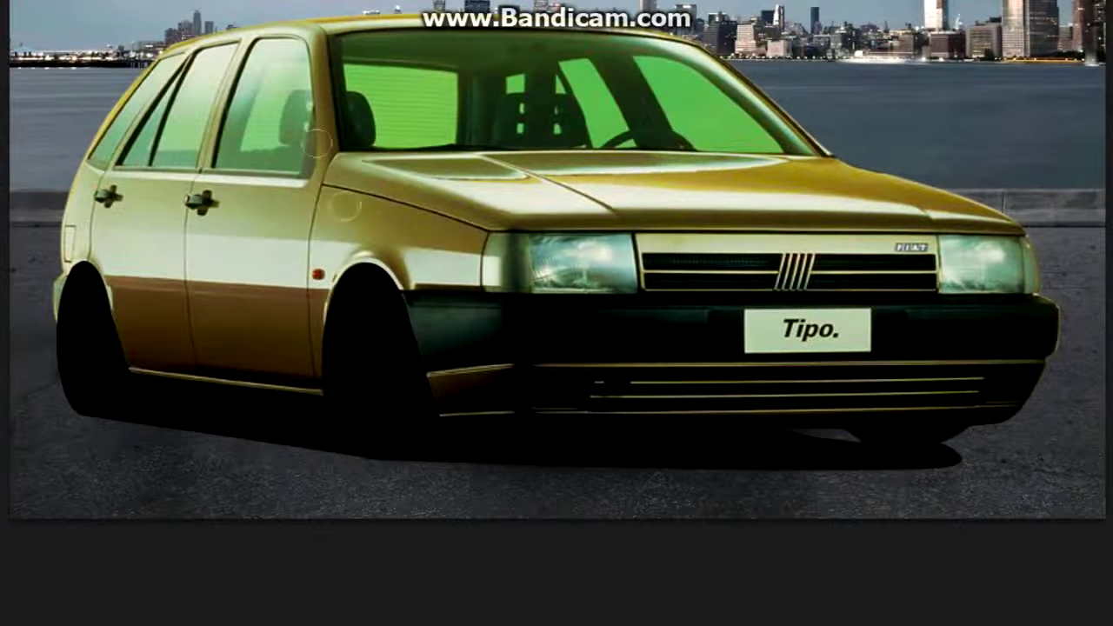
- Desaturate the new front bumper and flared wheel to grey
key(Return)
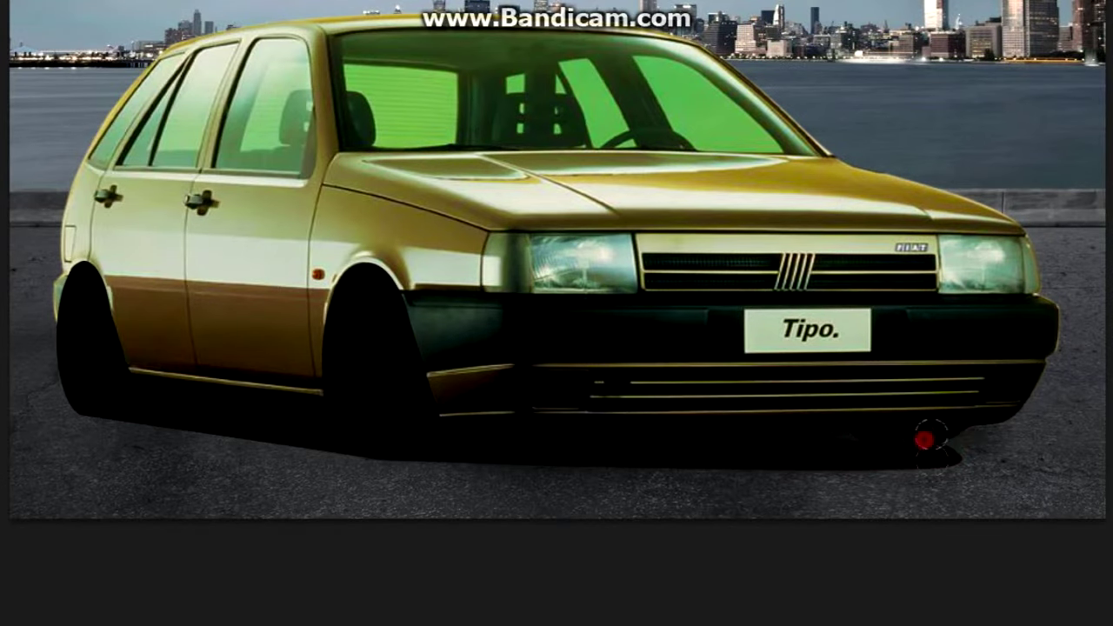
scroll(924, 439, down, 3)
scroll(850, 514, up, 1)
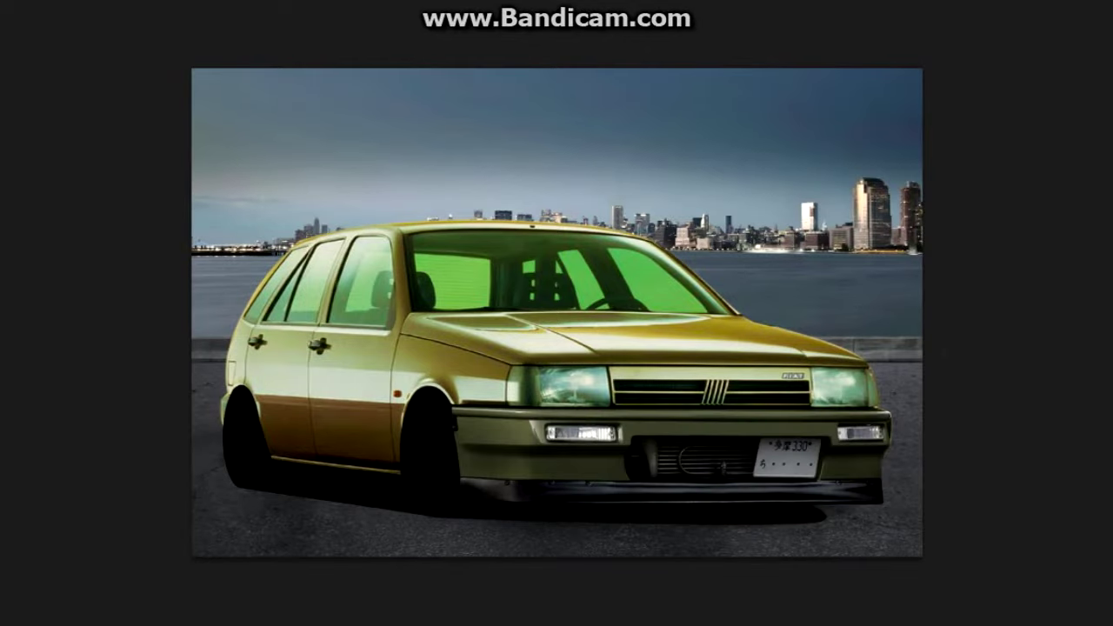
click(391, 337)
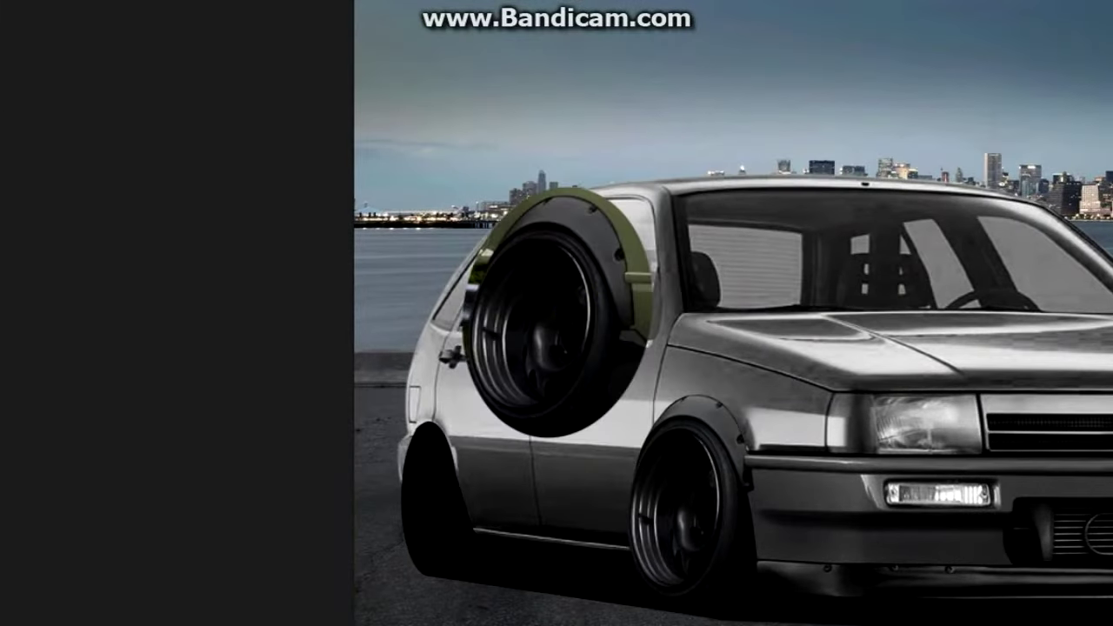
- Scale down, move and slightly rotate the copied flared wheel onto the rear wheel
mouse_move(543, 330)
mouse_down()
mouse_move(435, 322)
mouse_move(472, 509)
mouse_up()
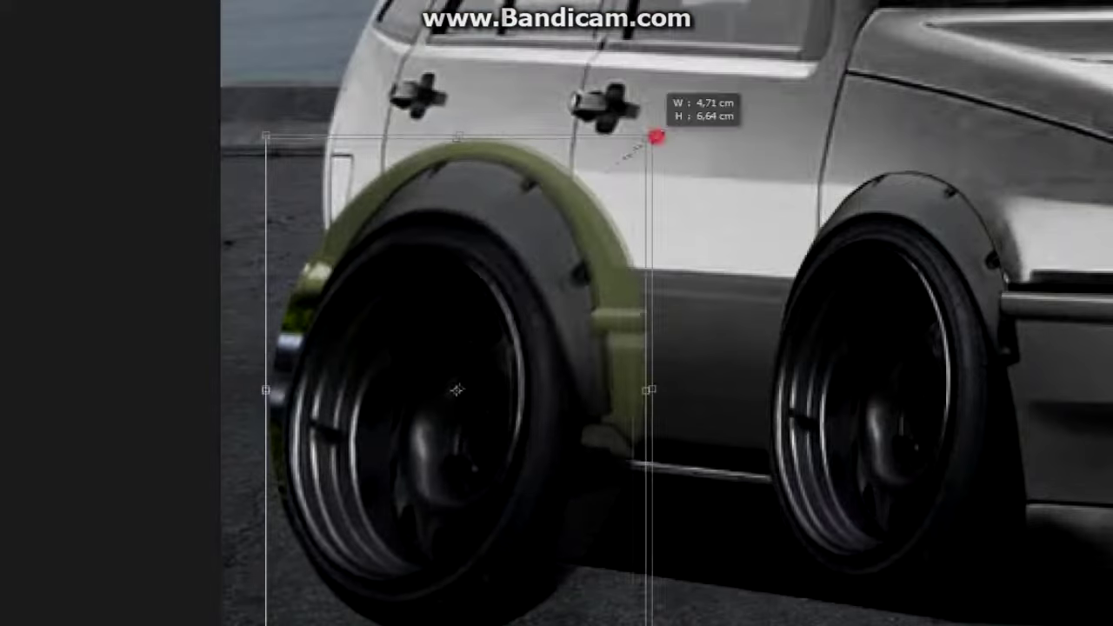
drag(657, 136, 465, 287)
drag(414, 384, 430, 270)
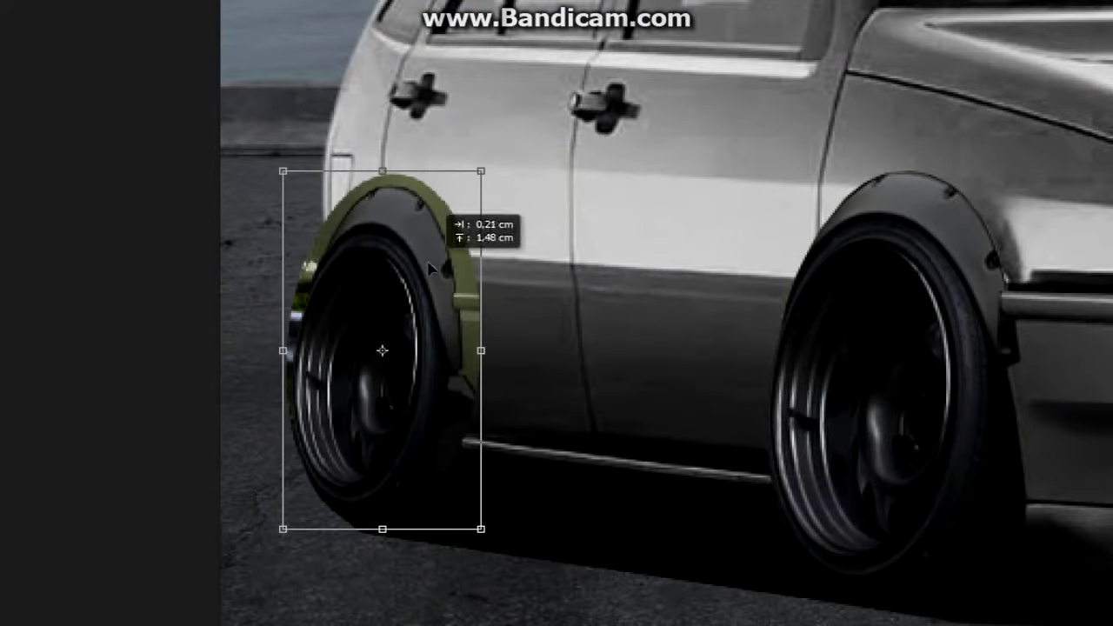
drag(437, 165, 435, 179)
key(Return)
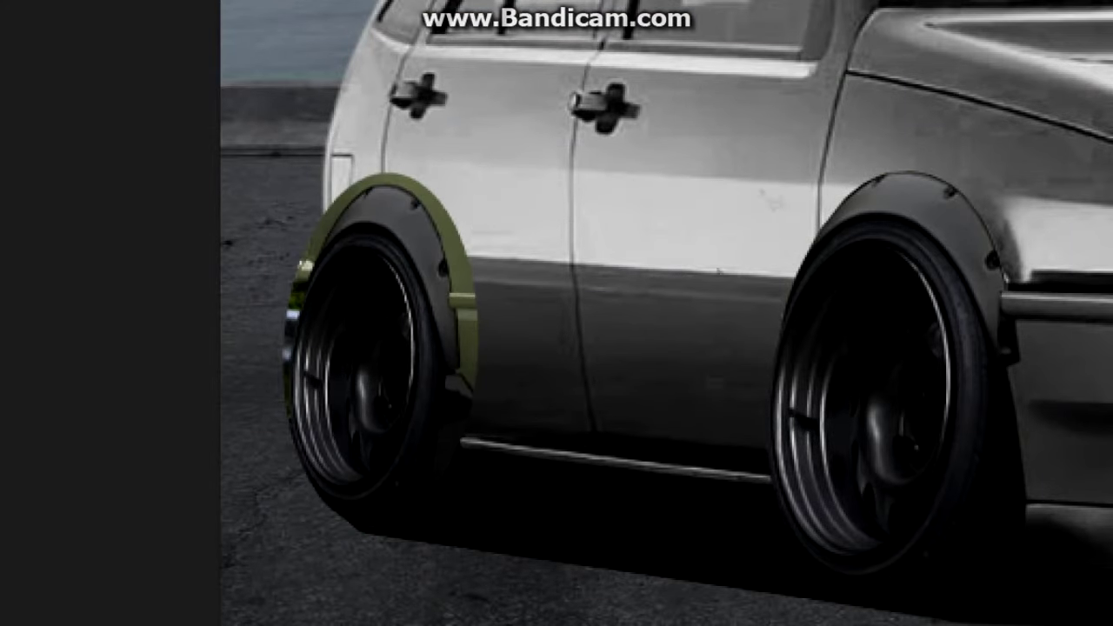
key(ctrl+plus)
scroll(376, 539, down, 2)
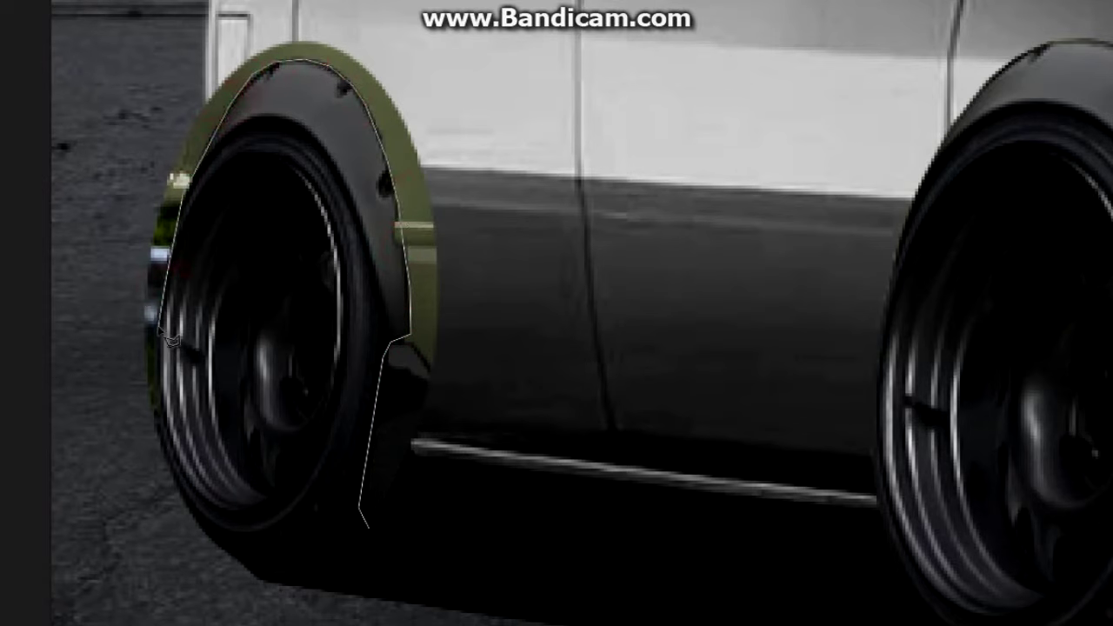
- Delete the leftover green edge on the rear fender flare
click(236, 25)
click(510, 99)
click(641, 584)
click(369, 529)
key(Delete)
key(ctrl+d)
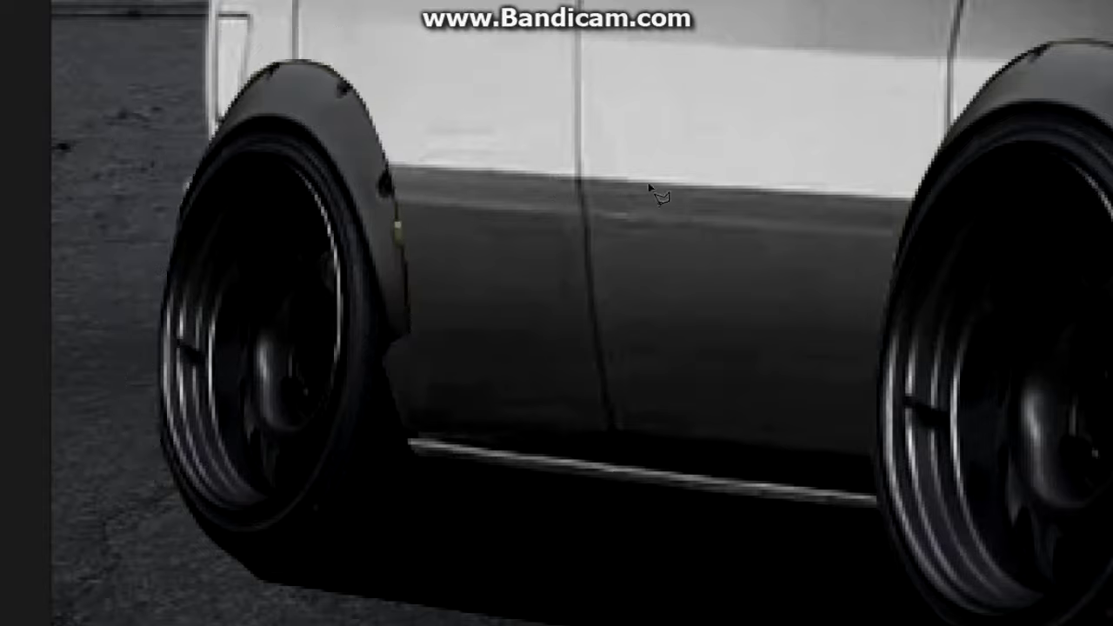
key(ctrl+0)
click(800, 169)
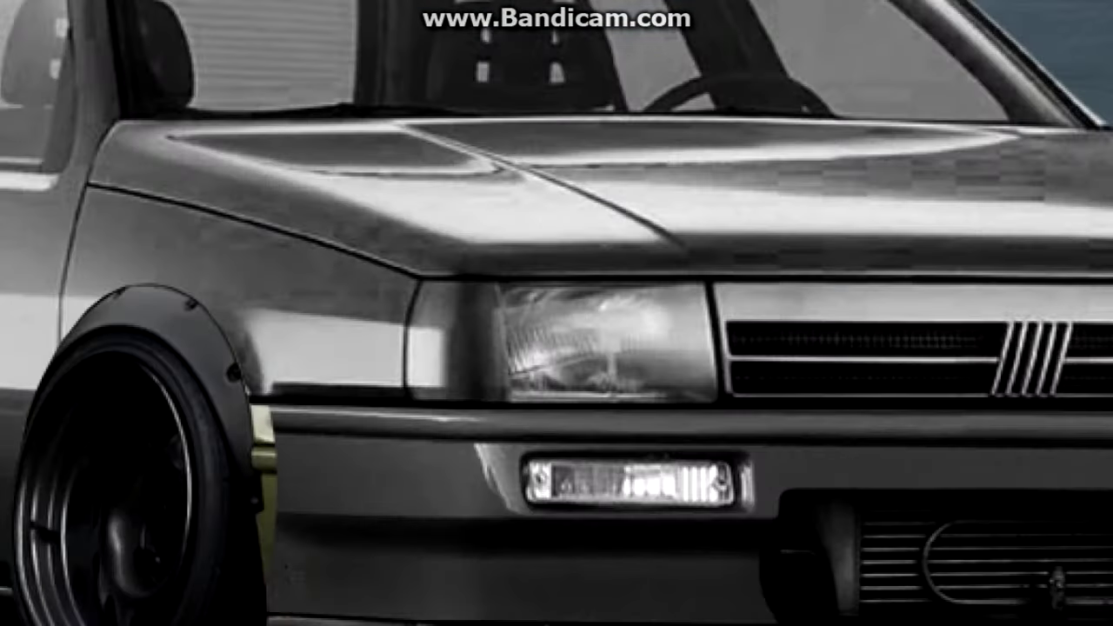
- Fill over the leftover green strip along the front fender
click(319, 372)
click(434, 583)
click(269, 592)
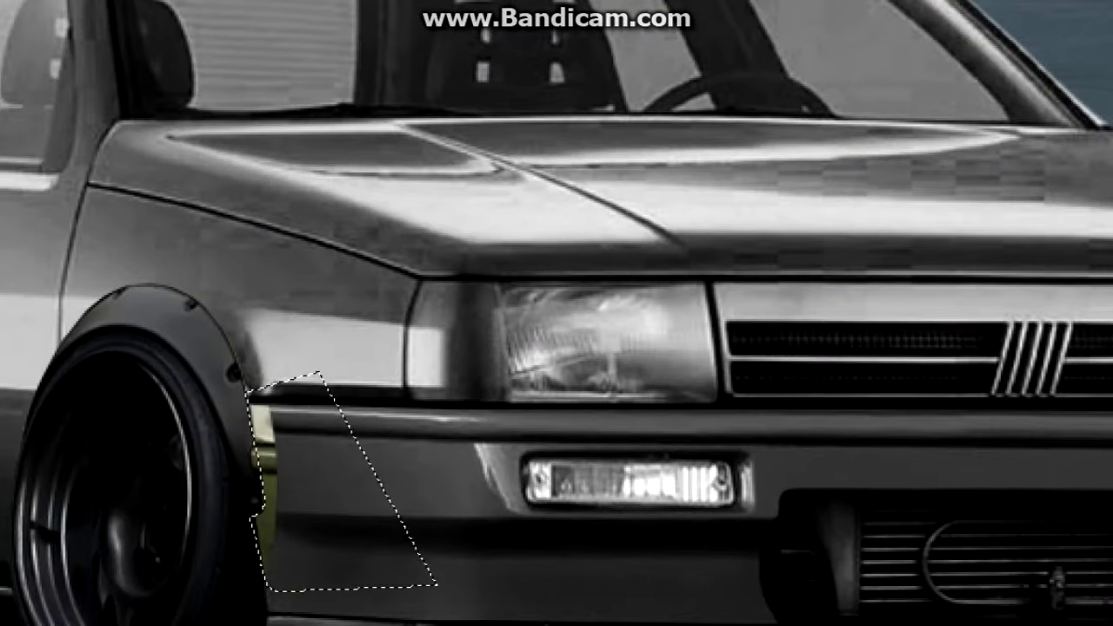
key(shift+F5)
key(Return)
key(ctrl+d)
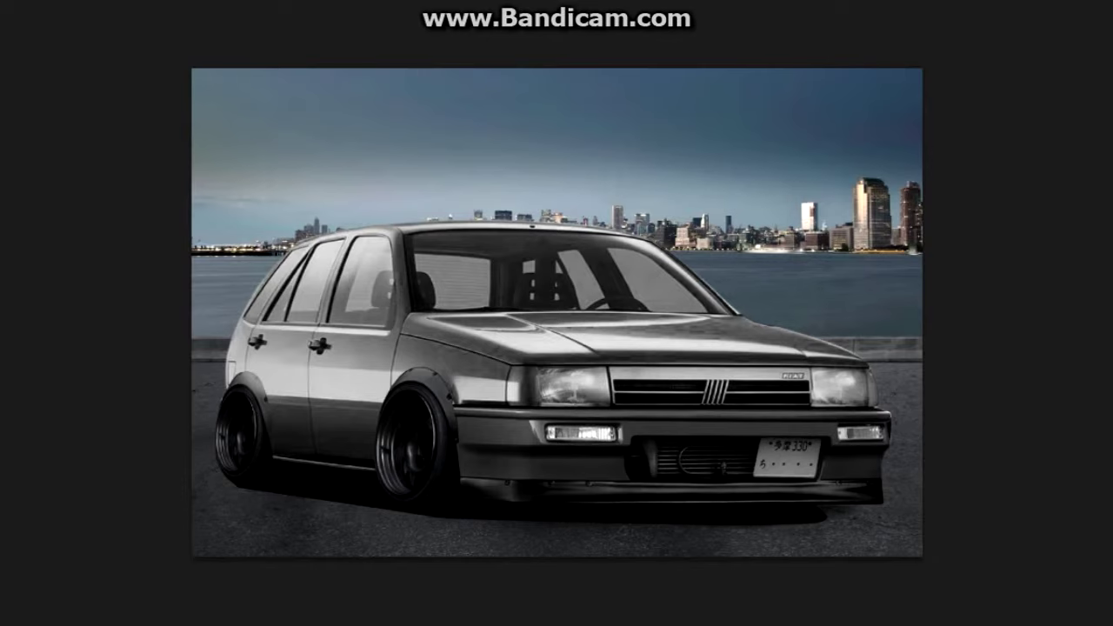
click(360, 72)
- Colorize the car body steel blue at saturation 50, hue about 211
click(1059, 415)
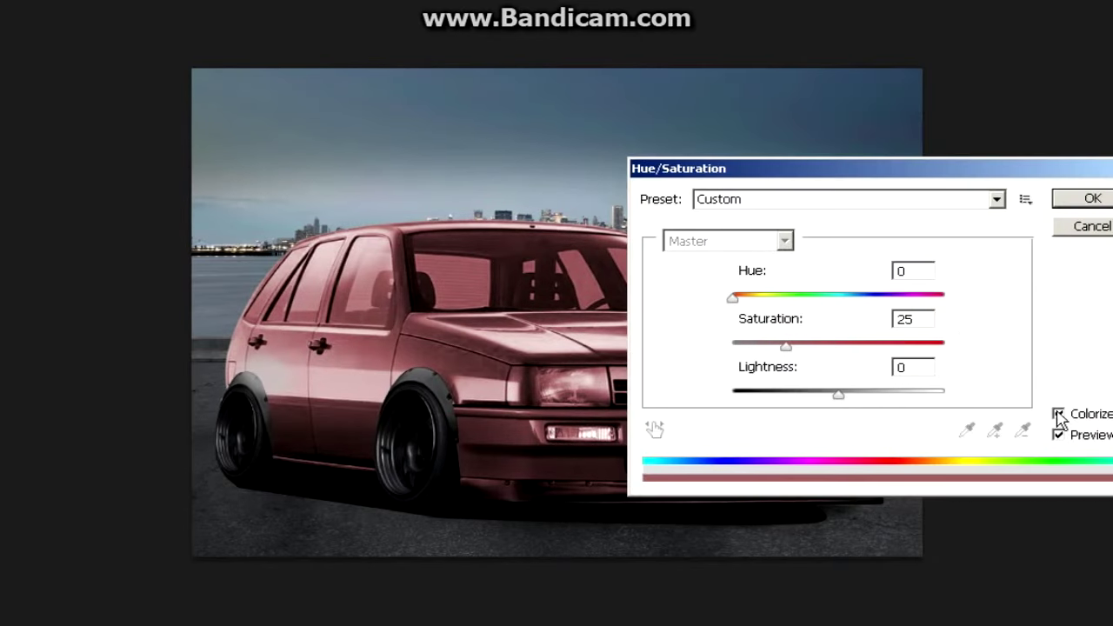
text(50)
drag(733, 299, 800, 300)
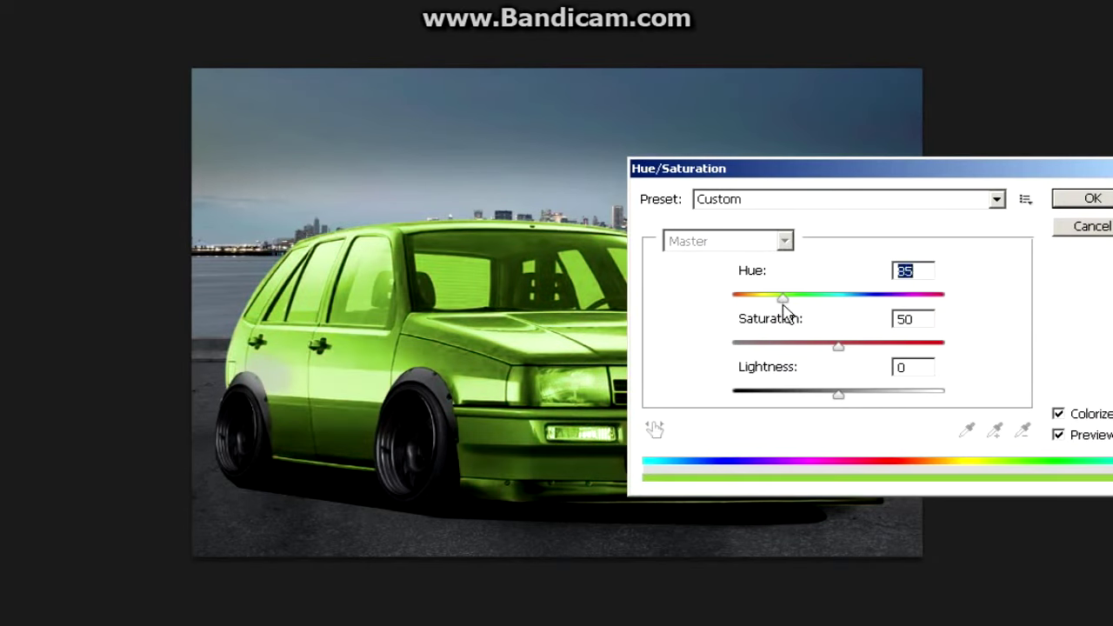
drag(835, 318, 859, 313)
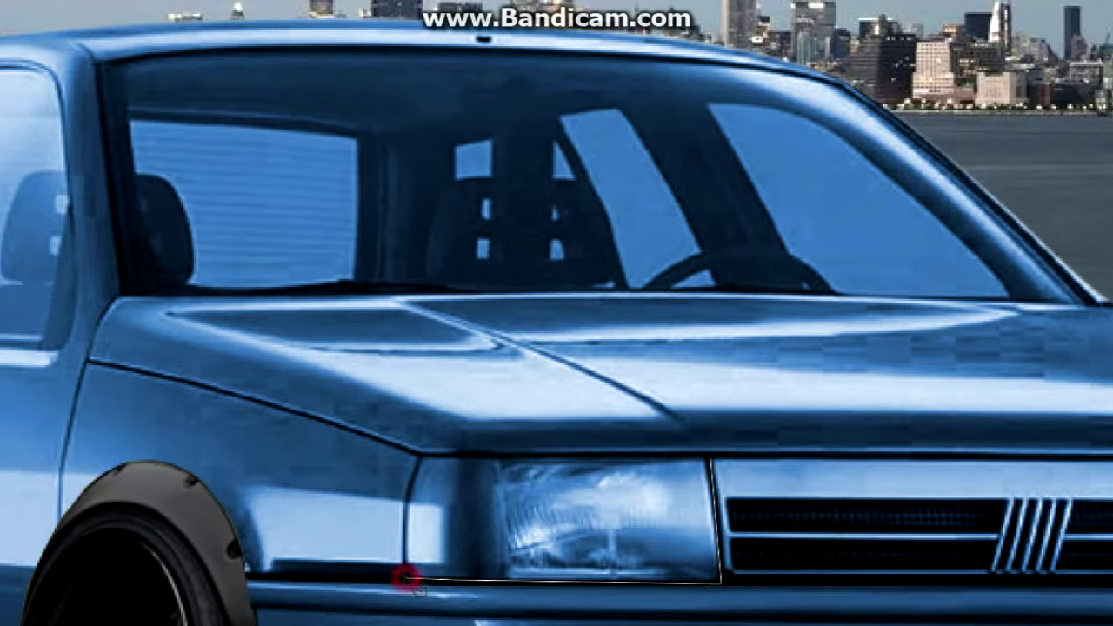
- Desaturate the front headlight and darken its midtones with Levels to about 0.39
click(717, 459)
key(ctrl+shift+u)
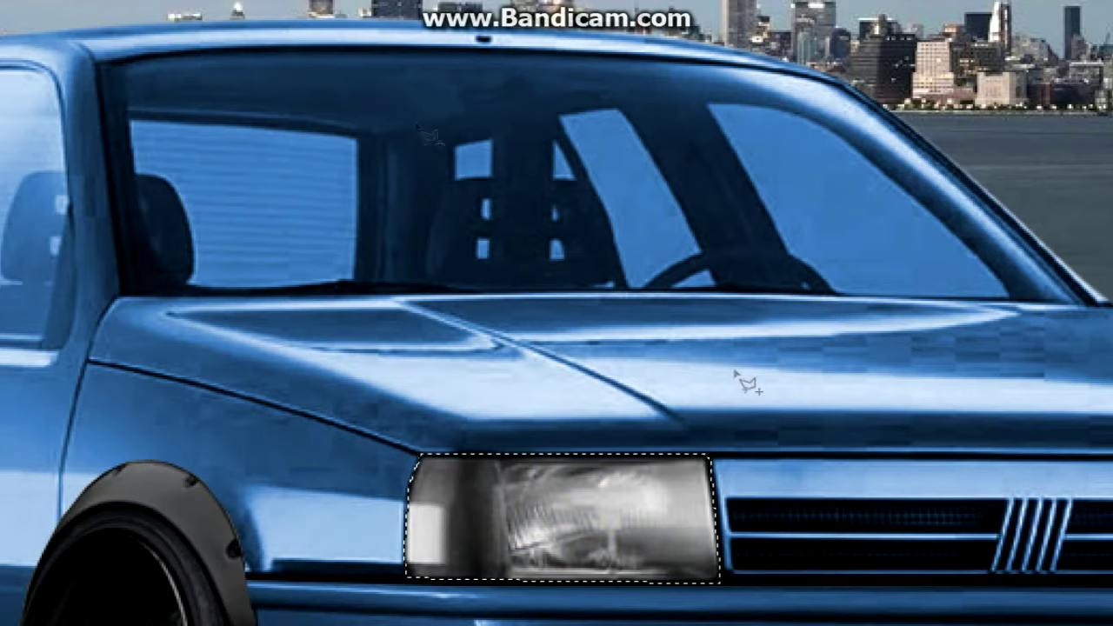
click(339, 3)
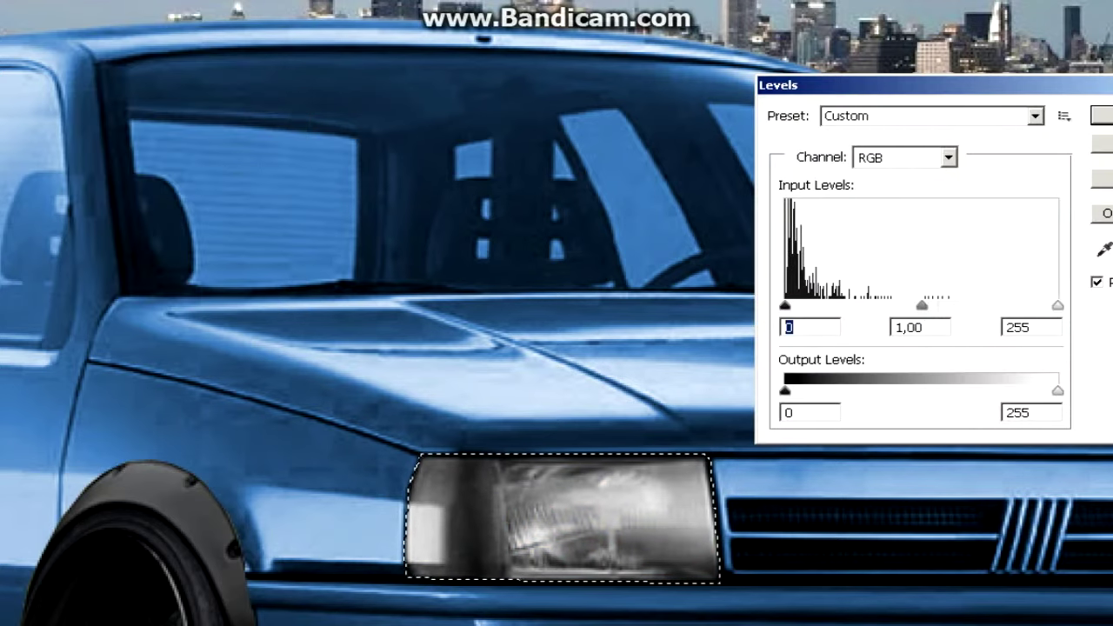
key(Return)
click(339, 2)
drag(909, 304, 992, 306)
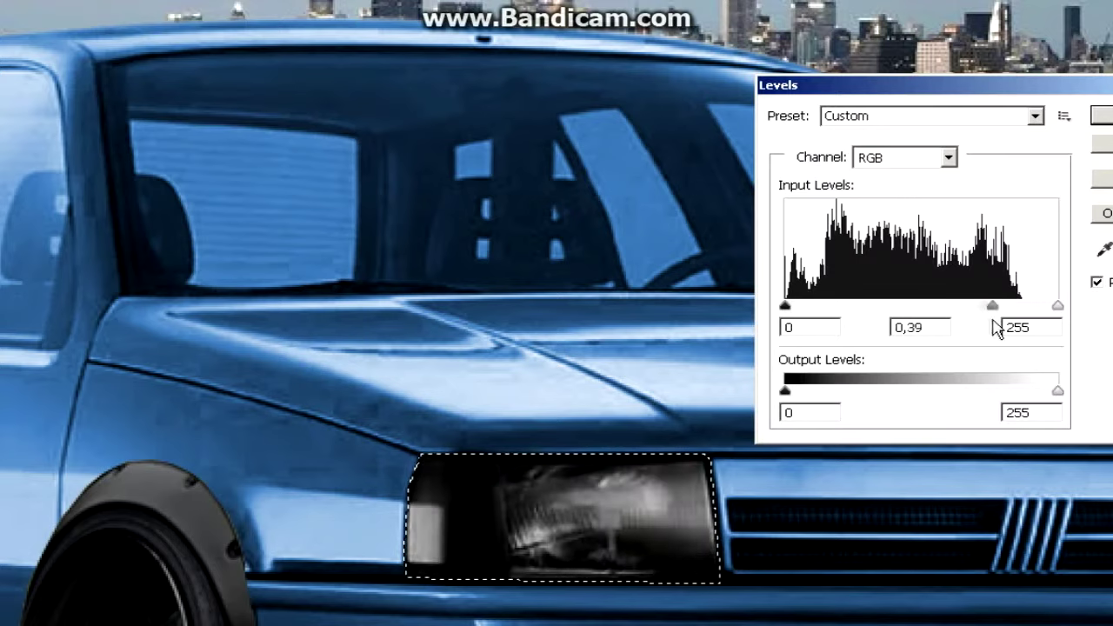
click(1094, 113)
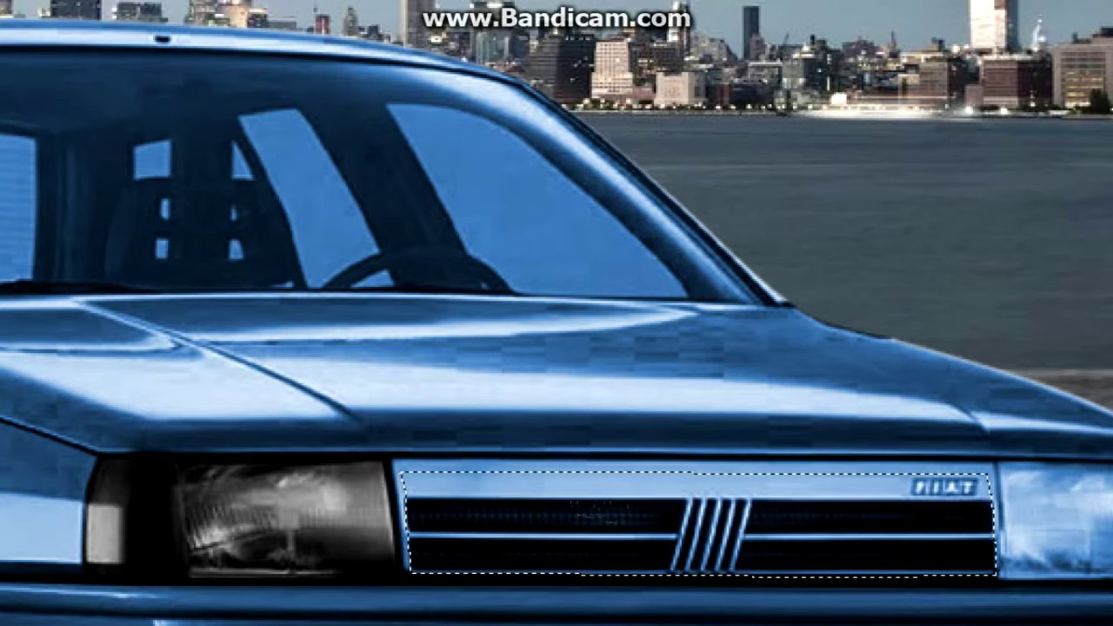
- Fill the grille solid black and darken the second headlight's midtones with Levels
click(402, 474)
key(alt+BackSpace)
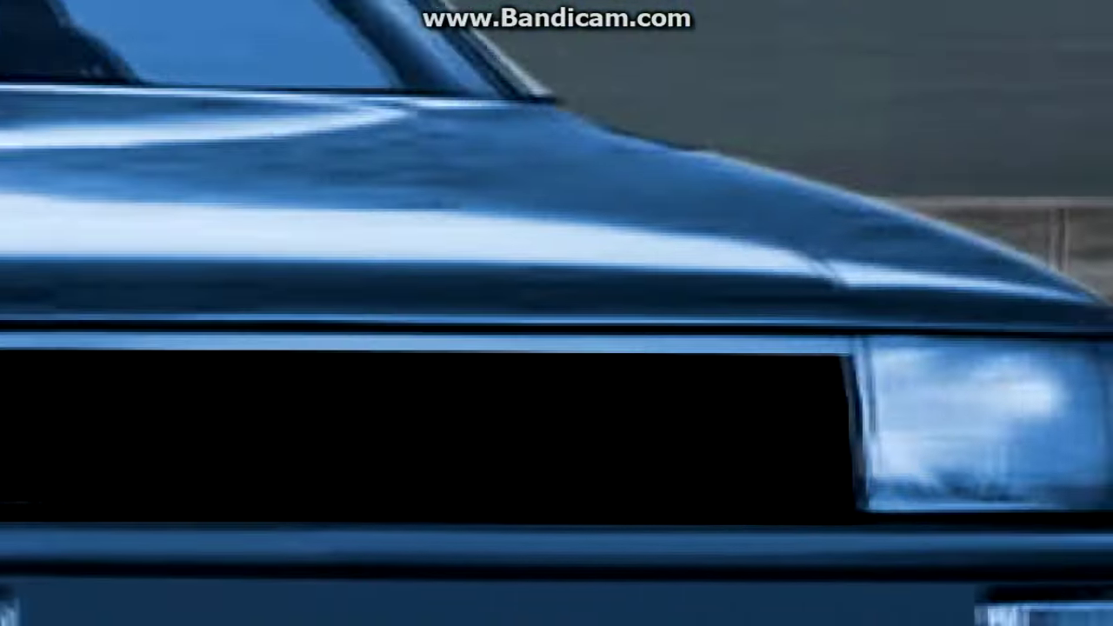
click(719, 332)
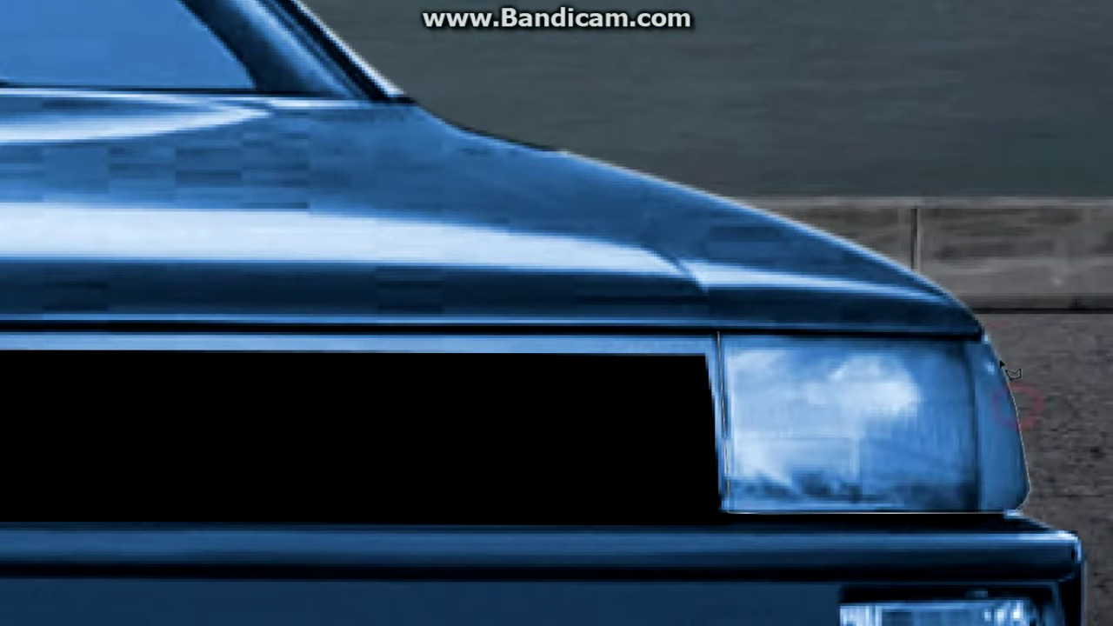
click(718, 331)
key(ctrl+l)
key(Return)
key(ctrl+l)
drag(921, 305, 989, 305)
key(Return)
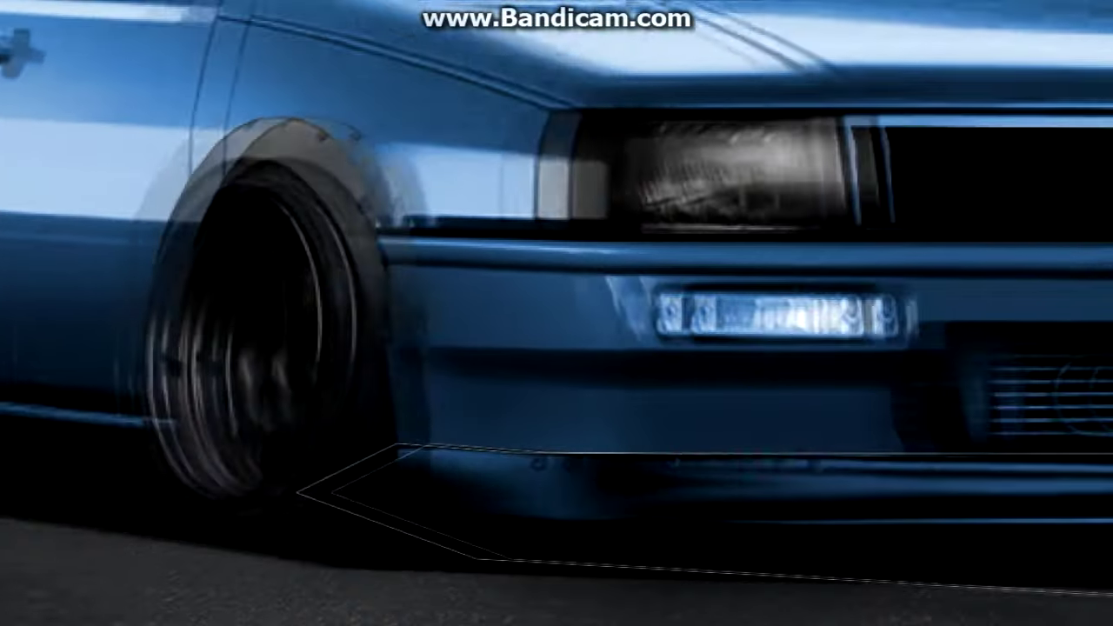
- Extend the traced outline along the lower edge beneath the front bumper
click(824, 455)
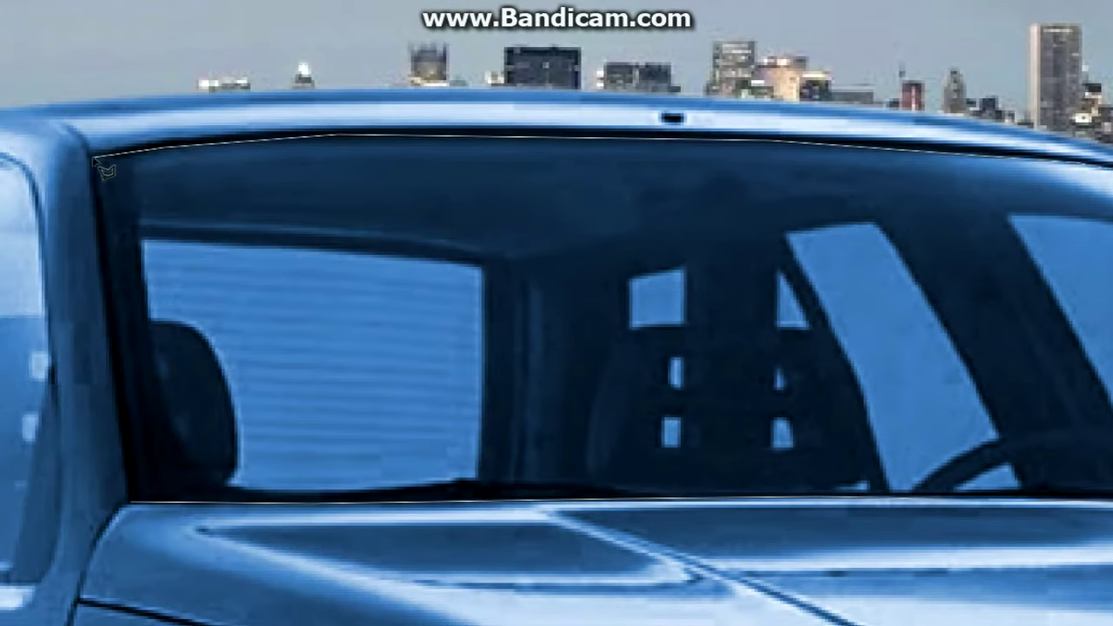
- Fill the windshield selection solid black (000000), then start tracing around the rear side windows
click(103, 166)
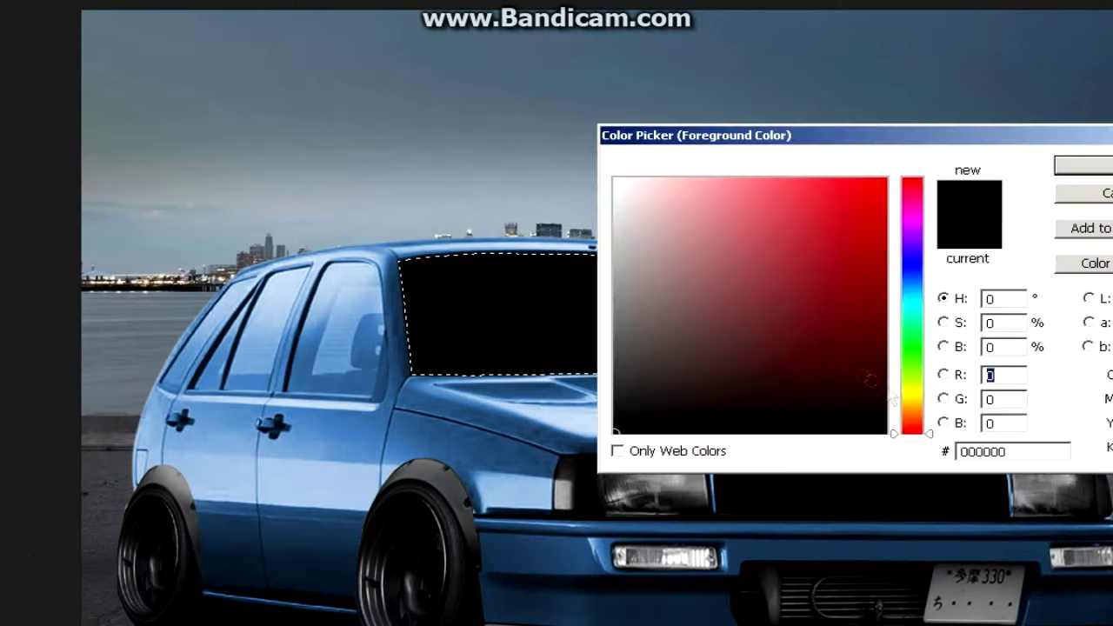
right_click(378, 152)
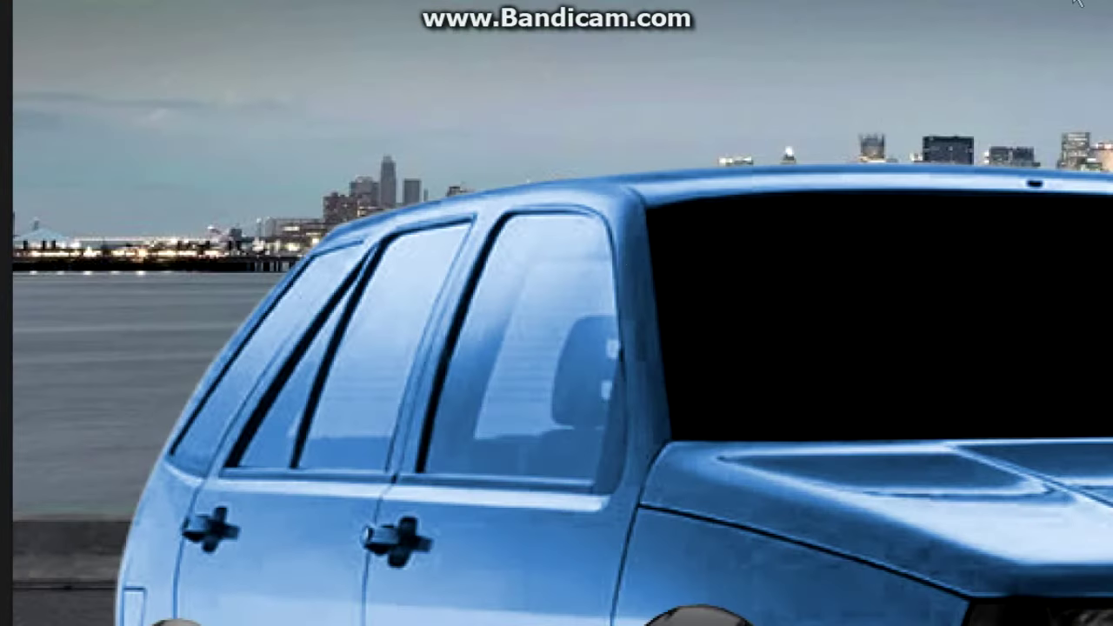
mouse_move(614, 221)
mouse_down()
mouse_move(639, 452)
mouse_move(624, 508)
mouse_move(230, 491)
mouse_move(164, 467)
mouse_move(296, 290)
mouse_move(335, 259)
mouse_move(440, 231)
mouse_move(557, 223)
mouse_up()
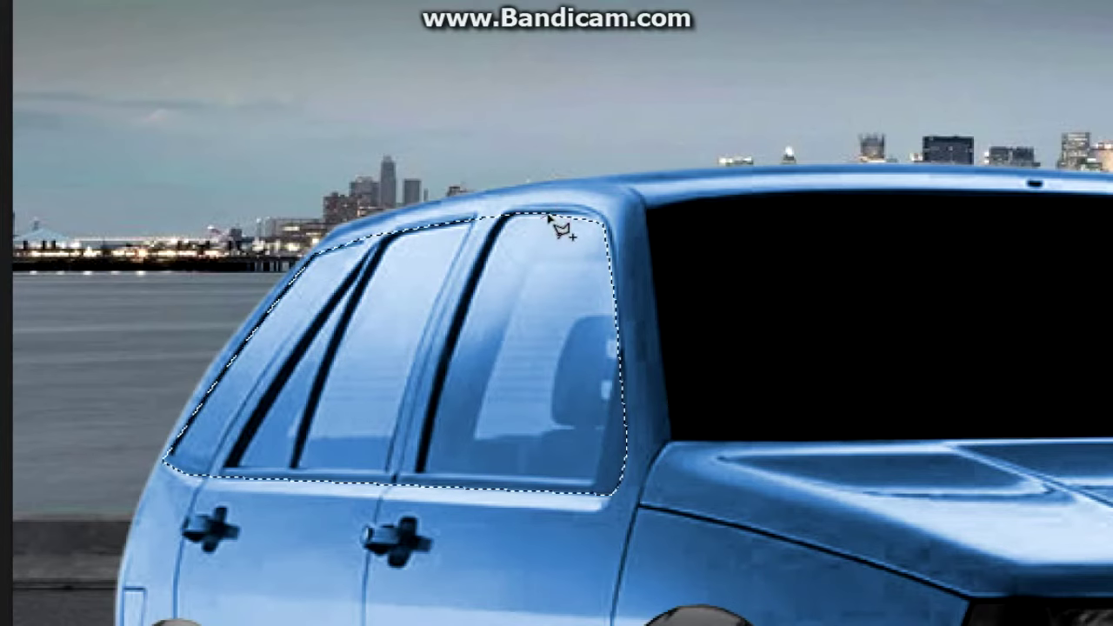
- Check the side-window outline up close, then fill it with the black foreground colour
key(ctrl+plus)
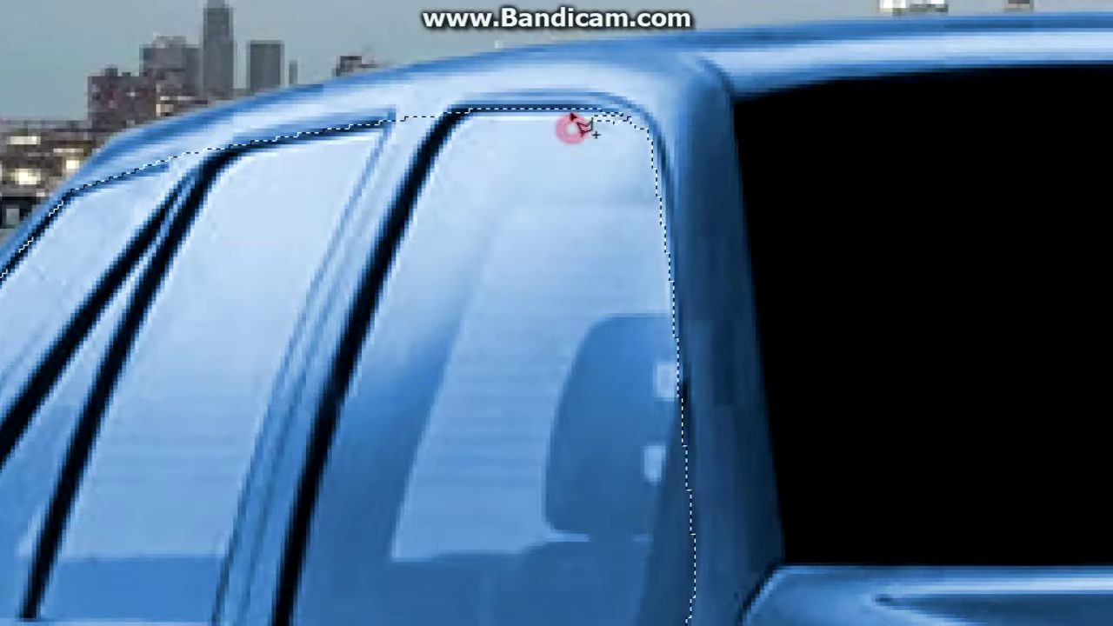
key(ctrl+minus)
key(alt+BackSpace)
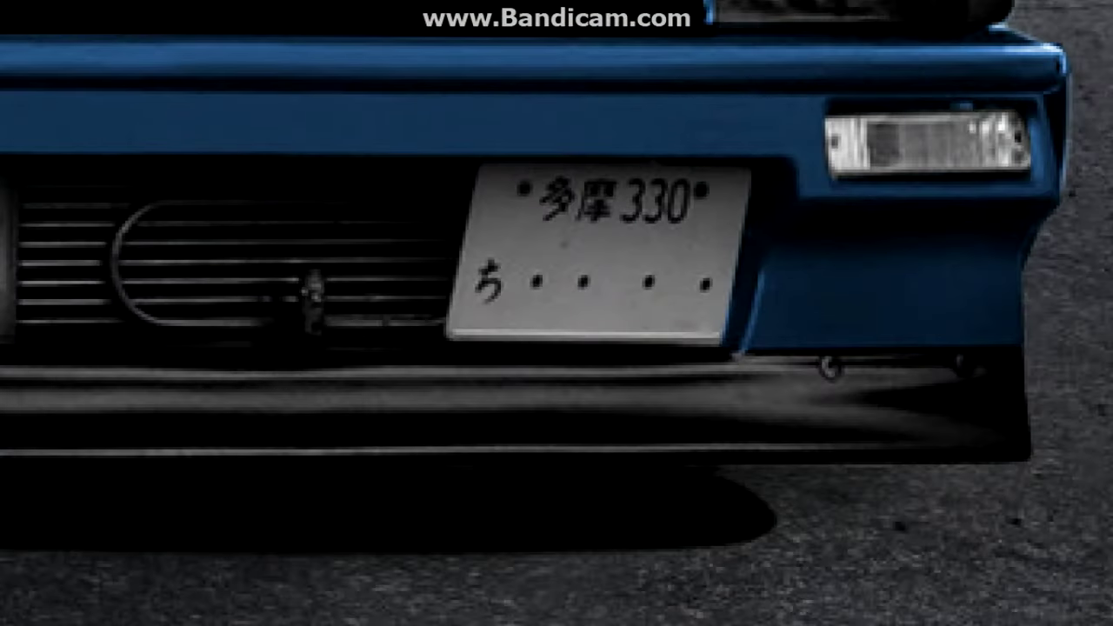
- Sketch curved Pen Tool shadow outlines beneath the front bumper
click(698, 477)
click(954, 474)
click(514, 549)
drag(765, 506, 960, 527)
click(713, 466)
click(1036, 471)
click(665, 543)
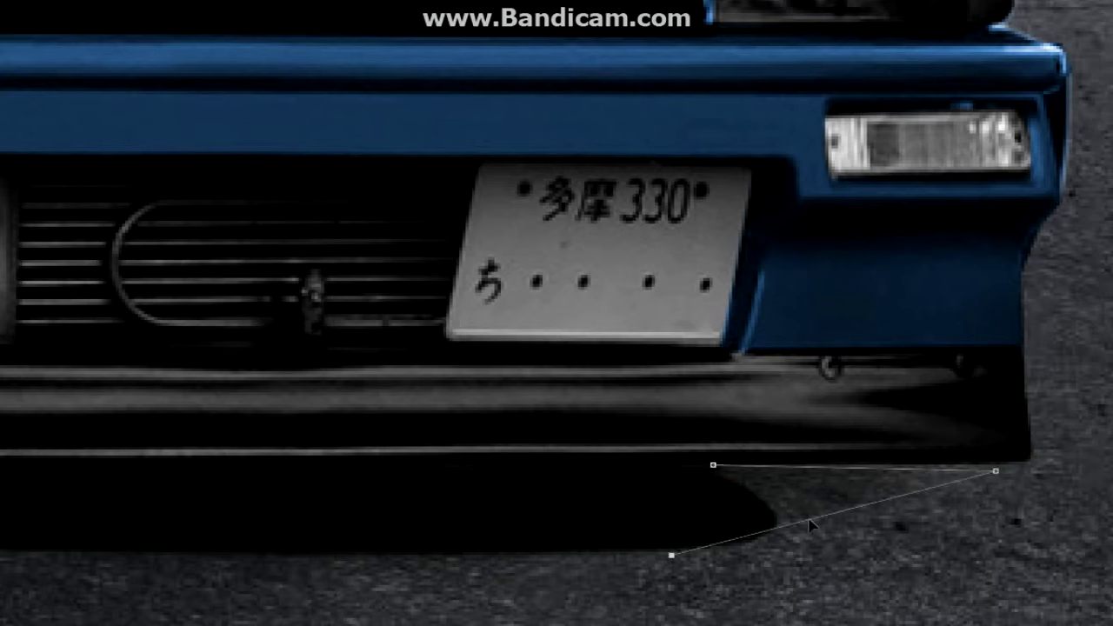
drag(974, 504, 954, 539)
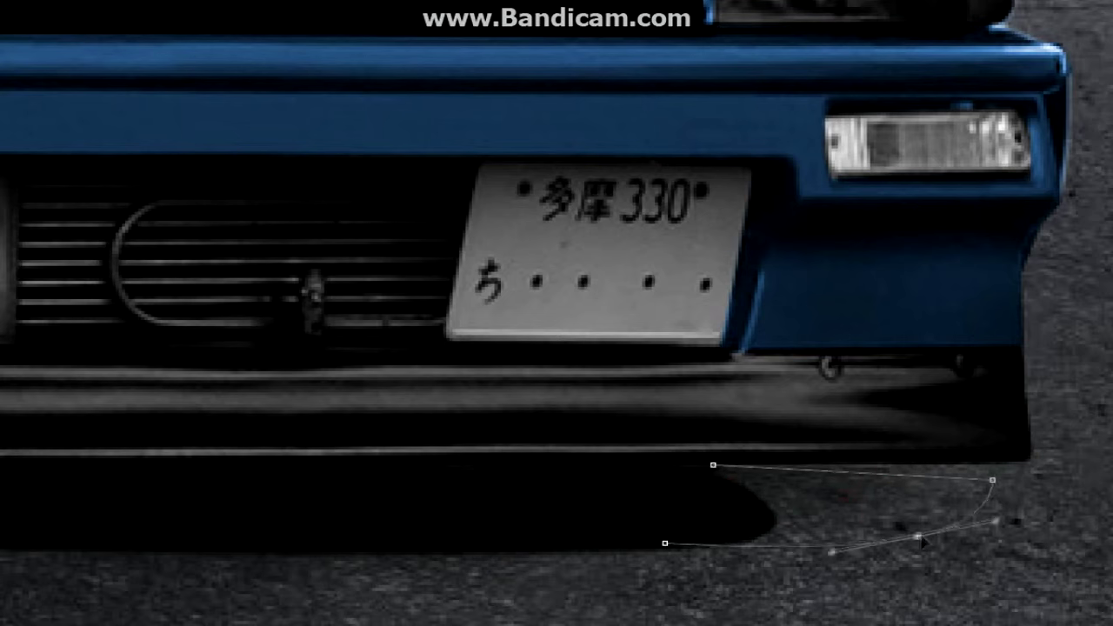
- Draw a tapered shadow path toward the bumper corner and make it a selection
click(668, 473)
click(667, 544)
drag(1024, 498, 994, 511)
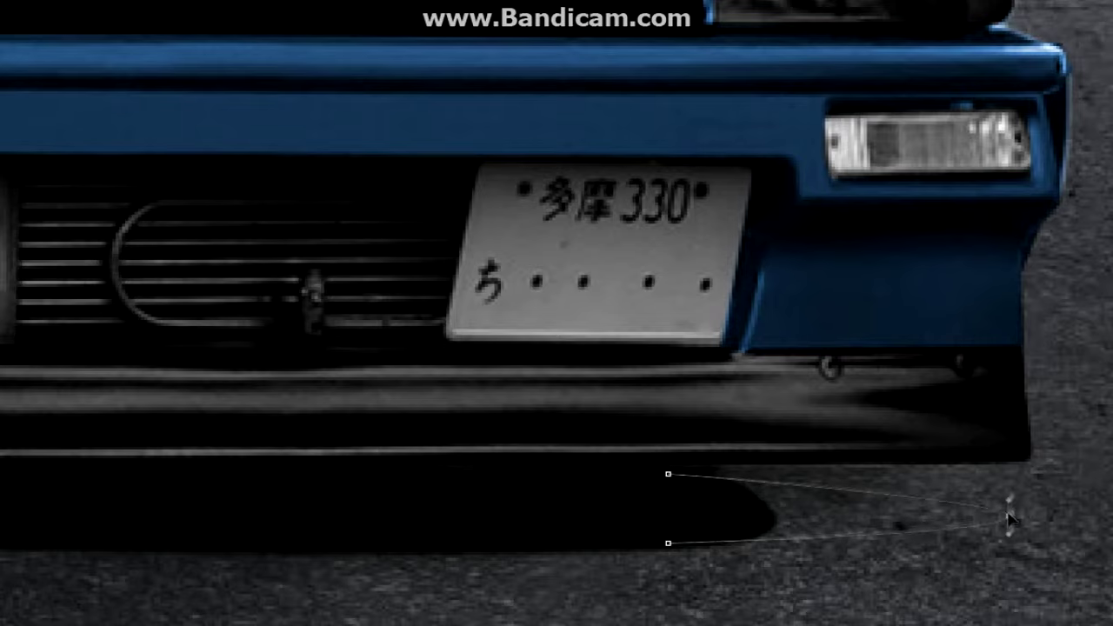
right_click(734, 470)
click(792, 206)
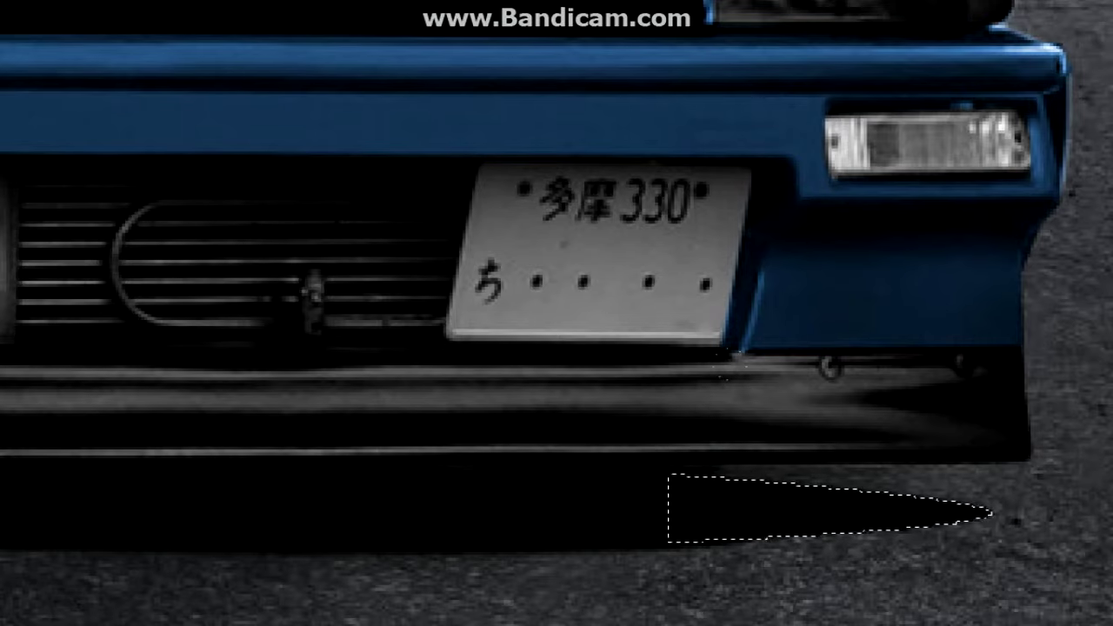